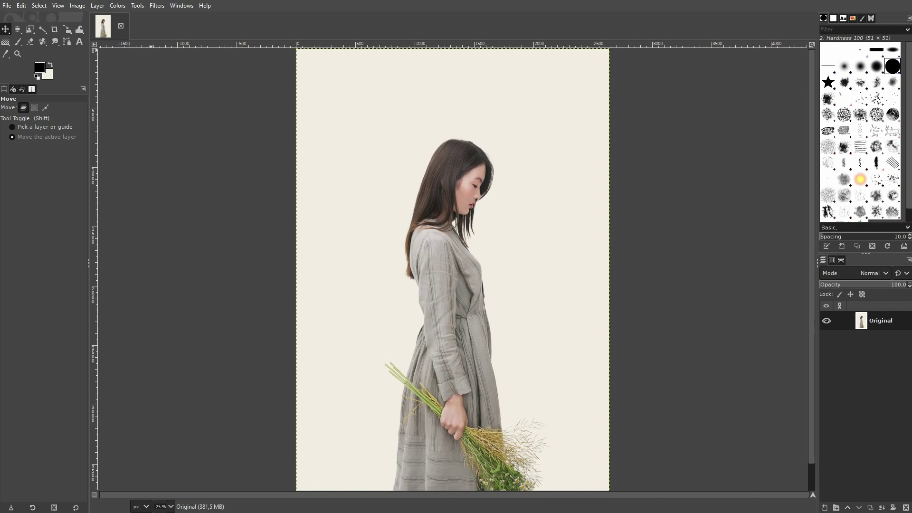
Step: Duplicate Original twice, name the layers Backup, 1 and 2, and leave layer 1 active
{"action": "left_click", "coordinate": [870, 508]}
{"action": "left_click", "coordinate": [869, 508]}
{"action": "left_click", "coordinate": [881, 359]}
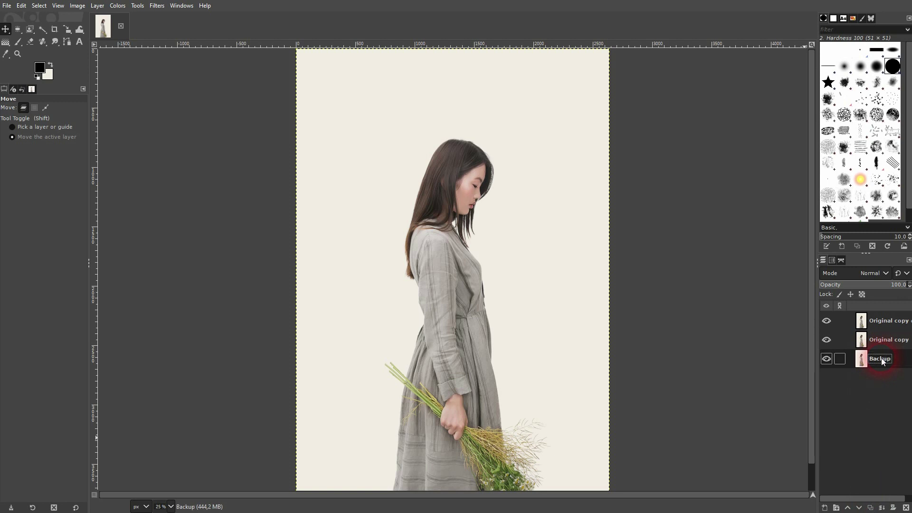
{"action": "left_click", "coordinate": [893, 344]}
{"action": "double_click", "coordinate": [881, 322]}
{"action": "type", "text": "2"}
{"action": "key", "text": "Return"}
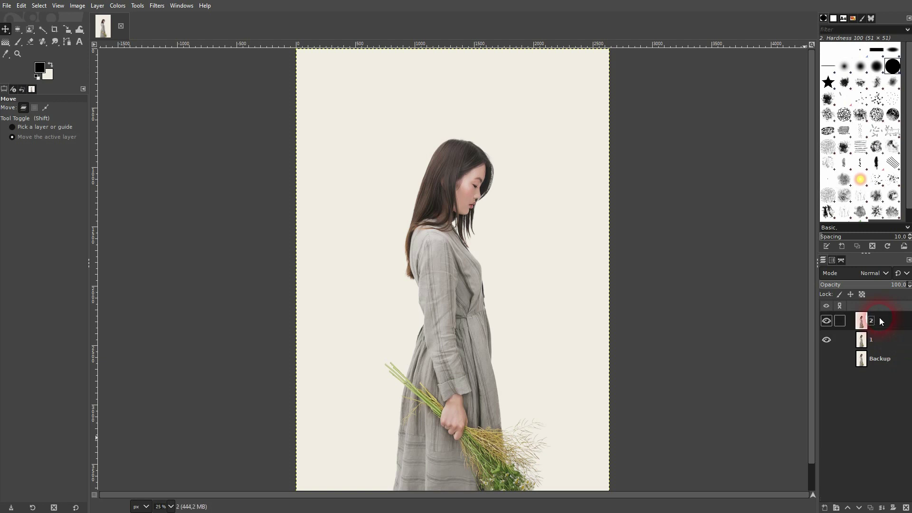
{"action": "left_click", "coordinate": [896, 341]}
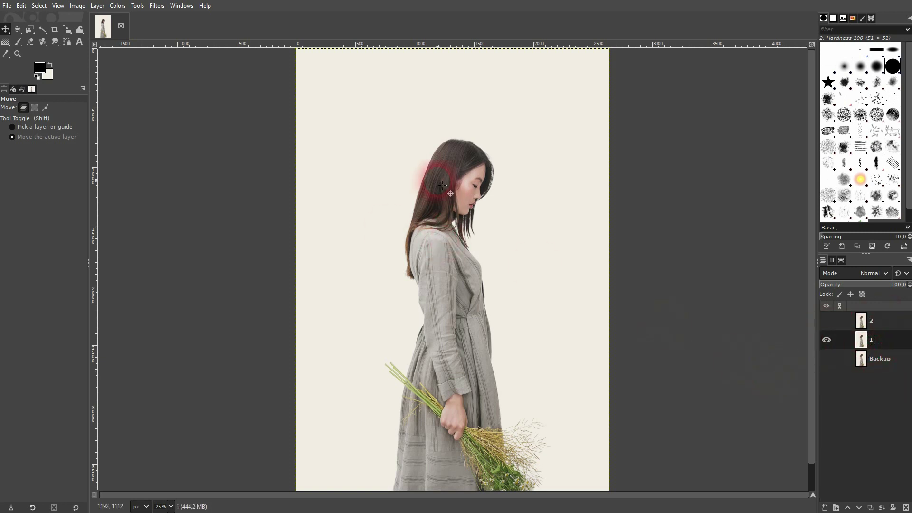
Step: Zoom to 66.7% on the woman's head and scroll the canvas to frame her hair
{"action": "scroll", "coordinate": [412, 226], "scroll_direction": "down", "scroll_amount": 2}
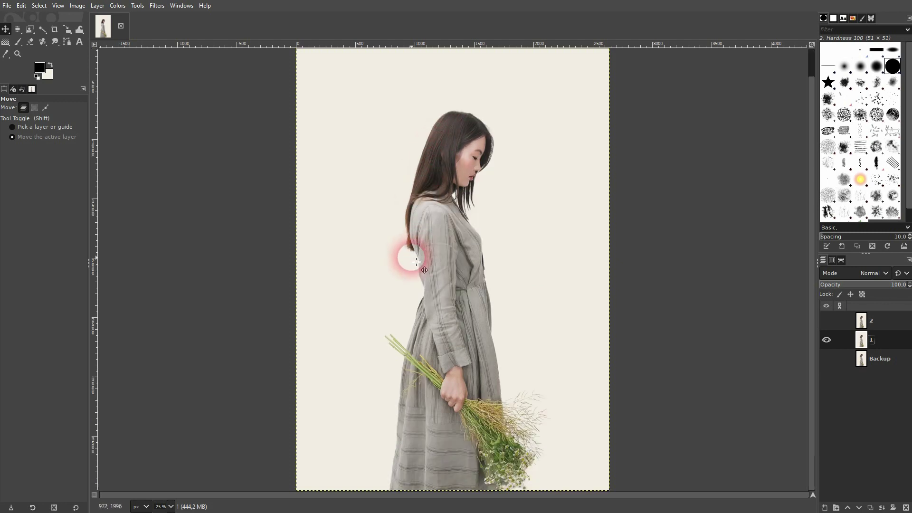
{"action": "scroll", "coordinate": [430, 169], "scroll_direction": "up", "scroll_amount": 3}
{"action": "scroll", "coordinate": [428, 167], "scroll_direction": "up", "scroll_amount": 3}
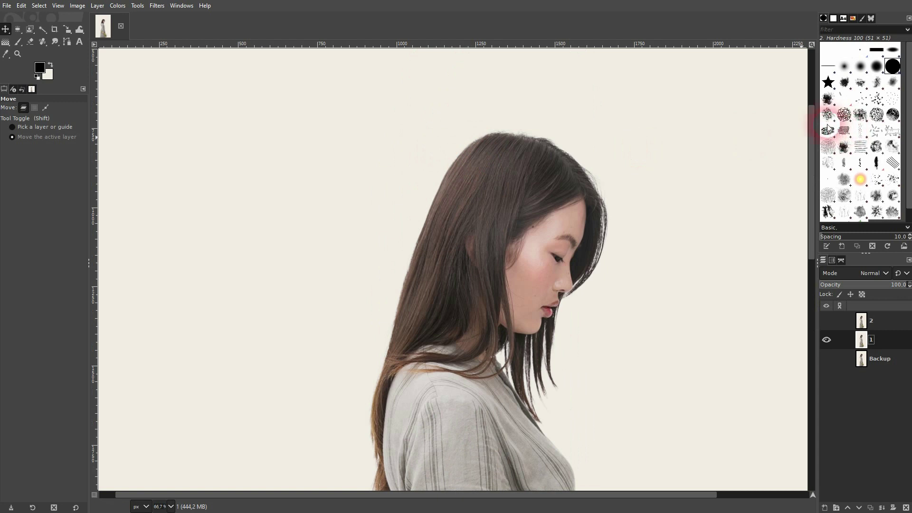
{"action": "left_click_drag", "start_coordinate": [811, 134], "coordinate": [813, 155]}
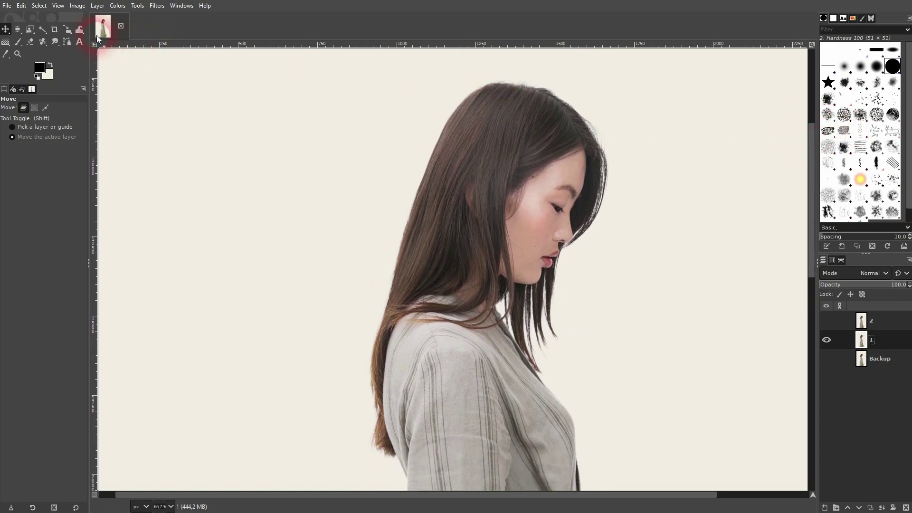
Step: Select the Warp Transform tool from the Transform Tools group
{"action": "left_click", "coordinate": [79, 30]}
{"action": "left_click", "coordinate": [134, 32]}
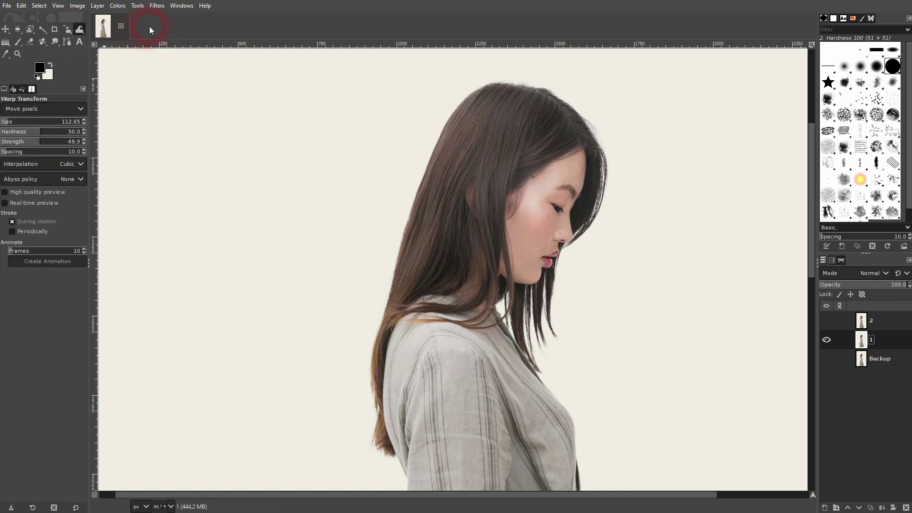
{"action": "left_click", "coordinate": [137, 6]}
{"action": "mouse_move", "coordinate": [181, 44]}
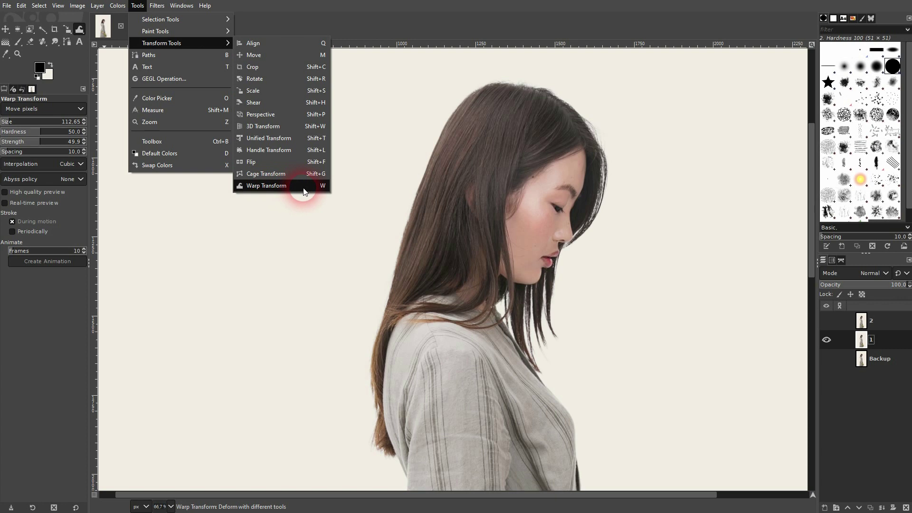
{"action": "left_click", "coordinate": [429, 214]}
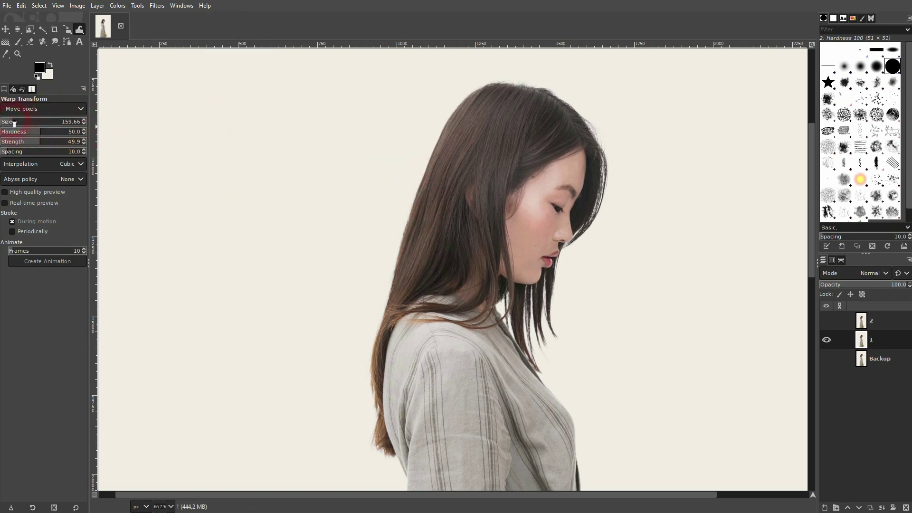
Step: Set warp Size 200.80 and Strength 100, test strokes on the hair top, and undo the long strand
{"action": "left_click_drag", "start_coordinate": [23, 125], "coordinate": [41, 129]}
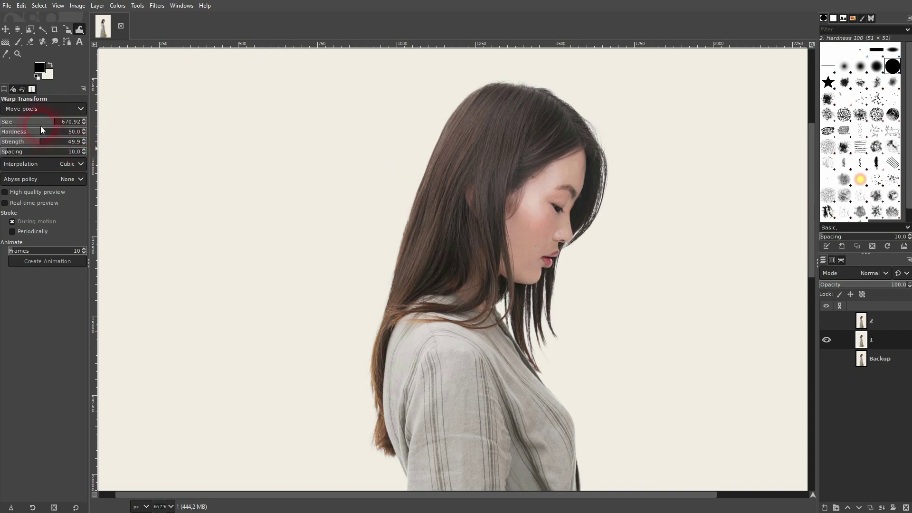
{"action": "left_click", "coordinate": [17, 118]}
{"action": "mouse_move", "coordinate": [423, 122]}
{"action": "left_mouse_down"}
{"action": "mouse_move", "coordinate": [476, 115]}
{"action": "mouse_move", "coordinate": [380, 150]}
{"action": "mouse_move", "coordinate": [287, 160]}
{"action": "left_mouse_up"}
{"action": "left_click_drag", "start_coordinate": [45, 143], "coordinate": [83, 142]}
{"action": "left_click_drag", "start_coordinate": [449, 120], "coordinate": [202, 174]}
{"action": "key", "text": "ctrl+z"}
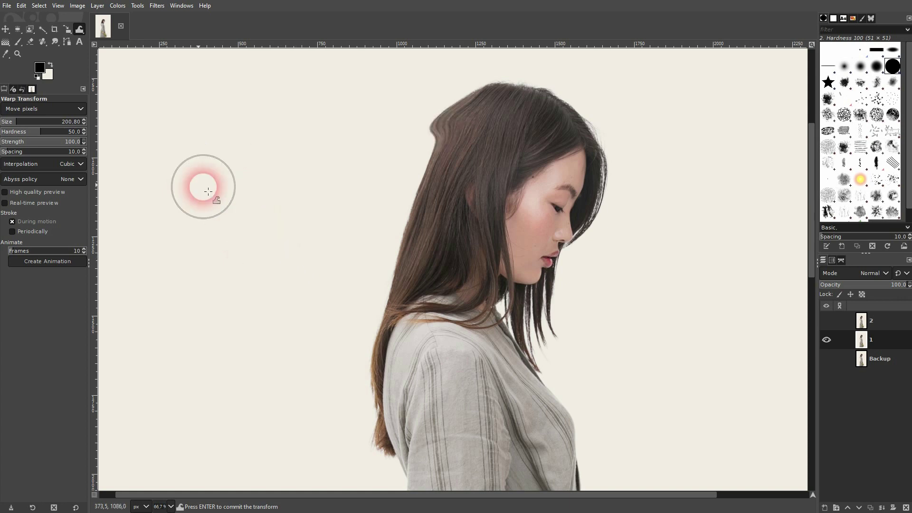
Step: Warp the hair's left edge into jagged streaks at Strength 61.6 and Hardness 58.8, undoing an overlong spike
{"action": "left_click", "coordinate": [52, 143]}
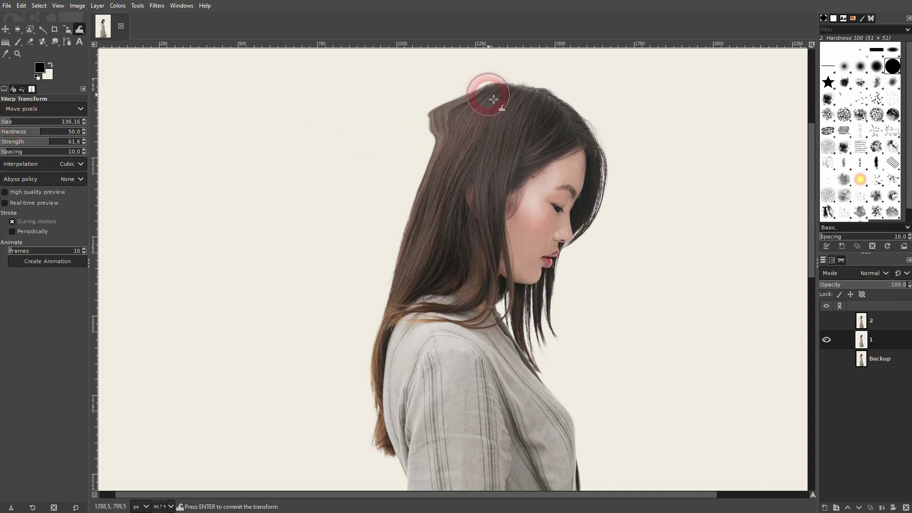
{"action": "mouse_move", "coordinate": [462, 95]}
{"action": "left_mouse_down"}
{"action": "mouse_move", "coordinate": [456, 108]}
{"action": "mouse_move", "coordinate": [374, 143]}
{"action": "mouse_move", "coordinate": [346, 183]}
{"action": "mouse_move", "coordinate": [439, 155]}
{"action": "mouse_move", "coordinate": [443, 167]}
{"action": "mouse_move", "coordinate": [404, 205]}
{"action": "left_mouse_up"}
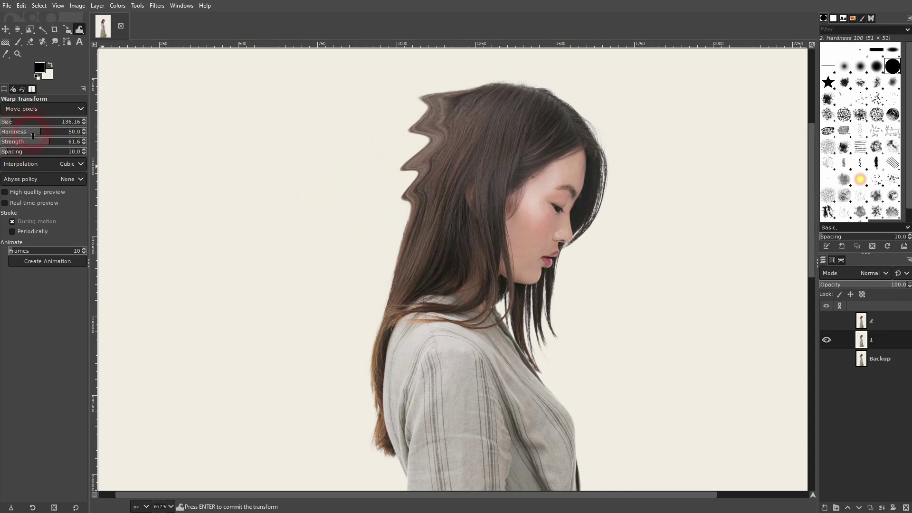
{"action": "left_click_drag", "start_coordinate": [42, 134], "coordinate": [86, 134]}
{"action": "mouse_move", "coordinate": [413, 164]}
{"action": "left_mouse_down"}
{"action": "mouse_move", "coordinate": [362, 177]}
{"action": "mouse_move", "coordinate": [425, 213]}
{"action": "left_mouse_up"}
{"action": "key", "text": "ctrl+z"}
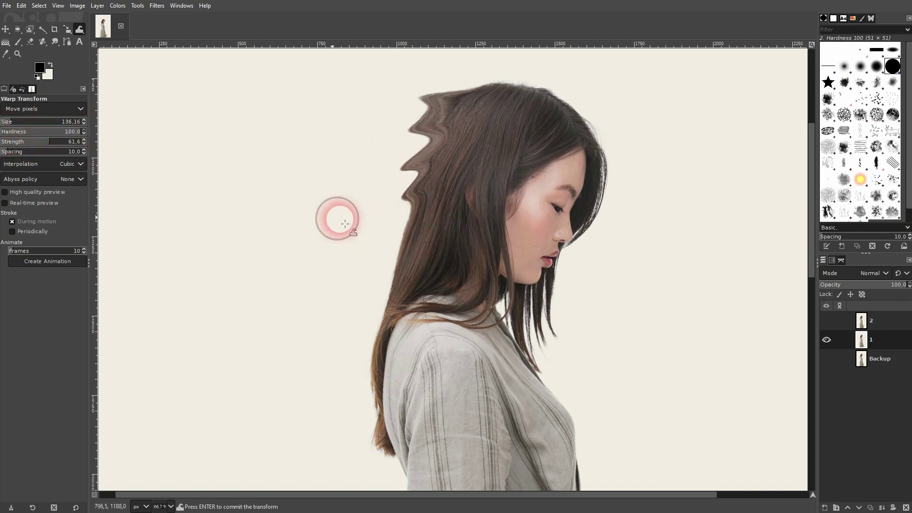
{"action": "left_click_drag", "start_coordinate": [51, 132], "coordinate": [47, 132]}
{"action": "mouse_move", "coordinate": [386, 124]}
{"action": "left_mouse_down"}
{"action": "mouse_move", "coordinate": [440, 128]}
{"action": "mouse_move", "coordinate": [394, 166]}
{"action": "mouse_move", "coordinate": [436, 176]}
{"action": "mouse_move", "coordinate": [373, 194]}
{"action": "mouse_move", "coordinate": [409, 210]}
{"action": "mouse_move", "coordinate": [378, 233]}
{"action": "mouse_move", "coordinate": [416, 234]}
{"action": "mouse_move", "coordinate": [366, 271]}
{"action": "mouse_move", "coordinate": [400, 279]}
{"action": "mouse_move", "coordinate": [382, 290]}
{"action": "mouse_move", "coordinate": [400, 299]}
{"action": "mouse_move", "coordinate": [376, 318]}
{"action": "mouse_move", "coordinate": [369, 354]}
{"action": "mouse_move", "coordinate": [376, 345]}
{"action": "mouse_move", "coordinate": [352, 363]}
{"action": "mouse_move", "coordinate": [375, 357]}
{"action": "mouse_move", "coordinate": [396, 332]}
{"action": "mouse_move", "coordinate": [354, 340]}
{"action": "mouse_move", "coordinate": [386, 320]}
{"action": "mouse_move", "coordinate": [341, 317]}
{"action": "mouse_move", "coordinate": [382, 327]}
{"action": "mouse_move", "coordinate": [334, 359]}
{"action": "mouse_move", "coordinate": [358, 372]}
{"action": "mouse_move", "coordinate": [380, 358]}
{"action": "mouse_move", "coordinate": [343, 377]}
{"action": "mouse_move", "coordinate": [373, 381]}
{"action": "mouse_move", "coordinate": [357, 393]}
{"action": "mouse_move", "coordinate": [368, 411]}
{"action": "mouse_move", "coordinate": [376, 404]}
{"action": "mouse_move", "coordinate": [323, 418]}
{"action": "mouse_move", "coordinate": [380, 446]}
{"action": "mouse_move", "coordinate": [349, 431]}
{"action": "mouse_move", "coordinate": [385, 441]}
{"action": "mouse_move", "coordinate": [355, 399]}
{"action": "mouse_move", "coordinate": [377, 398]}
{"action": "mouse_move", "coordinate": [332, 377]}
{"action": "mouse_move", "coordinate": [395, 314]}
{"action": "mouse_move", "coordinate": [388, 305]}
{"action": "mouse_move", "coordinate": [304, 320]}
{"action": "mouse_move", "coordinate": [405, 291]}
{"action": "mouse_move", "coordinate": [372, 277]}
{"action": "mouse_move", "coordinate": [403, 268]}
{"action": "mouse_move", "coordinate": [314, 243]}
{"action": "mouse_move", "coordinate": [415, 241]}
{"action": "mouse_move", "coordinate": [316, 219]}
{"action": "mouse_move", "coordinate": [421, 215]}
{"action": "mouse_move", "coordinate": [385, 191]}
{"action": "mouse_move", "coordinate": [417, 183]}
{"action": "mouse_move", "coordinate": [339, 195]}
{"action": "mouse_move", "coordinate": [430, 177]}
{"action": "mouse_move", "coordinate": [372, 178]}
{"action": "mouse_move", "coordinate": [423, 150]}
{"action": "mouse_move", "coordinate": [375, 150]}
{"action": "mouse_move", "coordinate": [458, 145]}
{"action": "mouse_move", "coordinate": [365, 157]}
{"action": "mouse_move", "coordinate": [416, 145]}
{"action": "mouse_move", "coordinate": [426, 129]}
{"action": "mouse_move", "coordinate": [378, 131]}
{"action": "mouse_move", "coordinate": [431, 116]}
{"action": "mouse_move", "coordinate": [352, 92]}
{"action": "mouse_move", "coordinate": [437, 115]}
{"action": "mouse_move", "coordinate": [352, 102]}
{"action": "mouse_move", "coordinate": [421, 163]}
{"action": "mouse_move", "coordinate": [407, 198]}
{"action": "mouse_move", "coordinate": [348, 212]}
{"action": "mouse_move", "coordinate": [383, 207]}
{"action": "mouse_move", "coordinate": [393, 235]}
{"action": "left_mouse_up"}
{"action": "mouse_move", "coordinate": [411, 266]}
{"action": "left_mouse_down"}
{"action": "mouse_move", "coordinate": [357, 256]}
{"action": "mouse_move", "coordinate": [350, 325]}
{"action": "mouse_move", "coordinate": [309, 426]}
{"action": "mouse_move", "coordinate": [379, 320]}
{"action": "mouse_move", "coordinate": [336, 326]}
{"action": "left_mouse_up"}
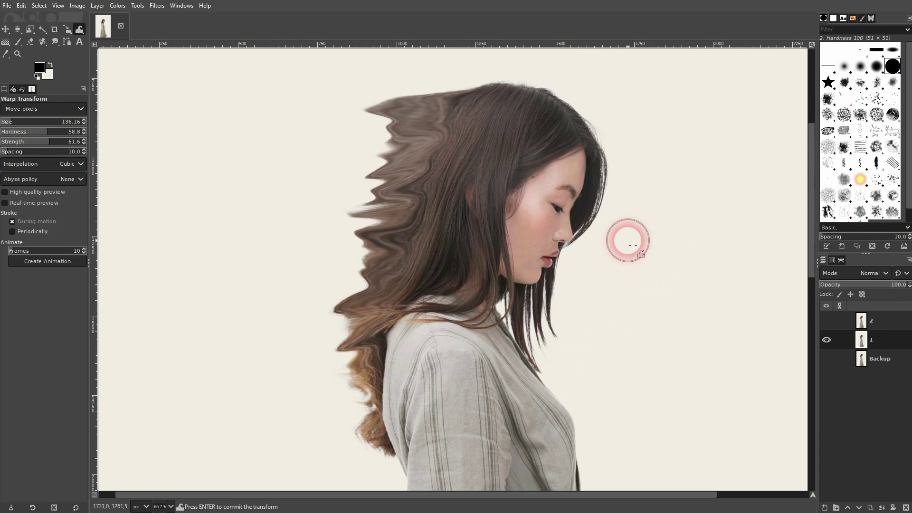
Step: Keep layer 2 hidden and add a transparent-filled layer named Fragments above layer 1
{"action": "left_click", "coordinate": [826, 321]}
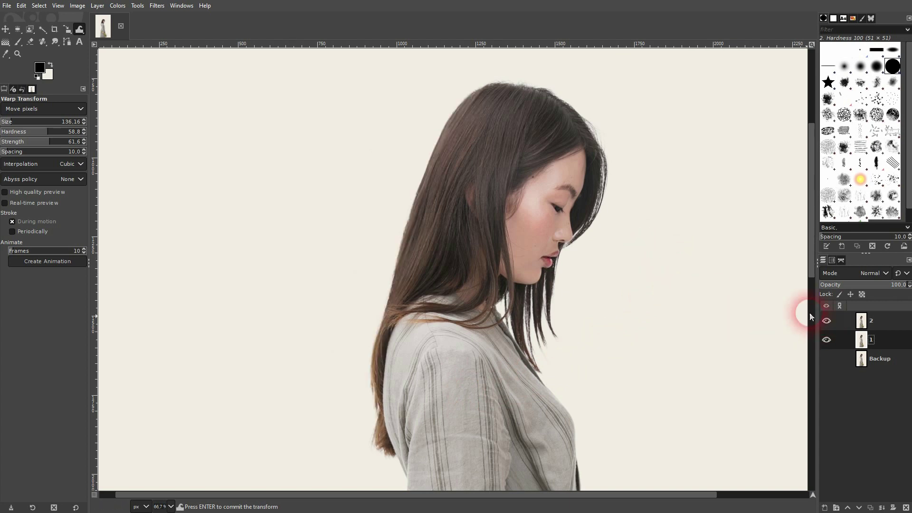
{"action": "left_click", "coordinate": [828, 321]}
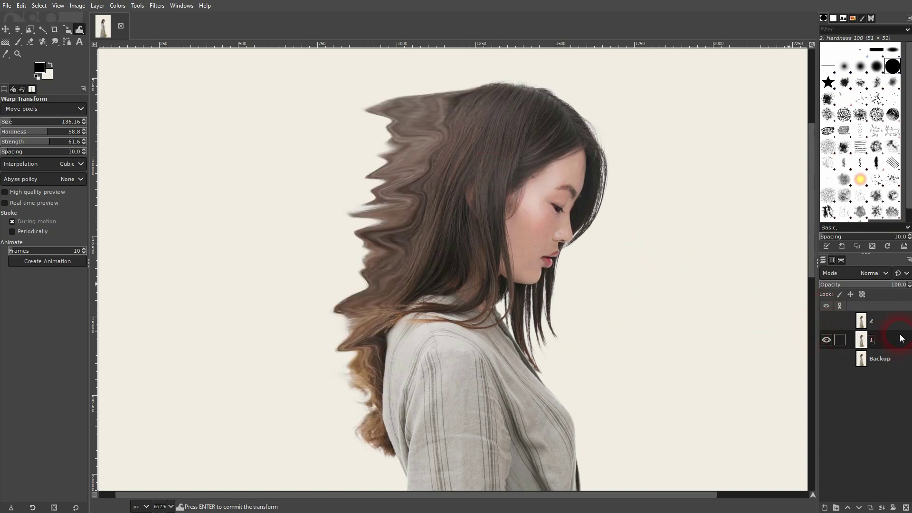
{"action": "left_click", "coordinate": [825, 508]}
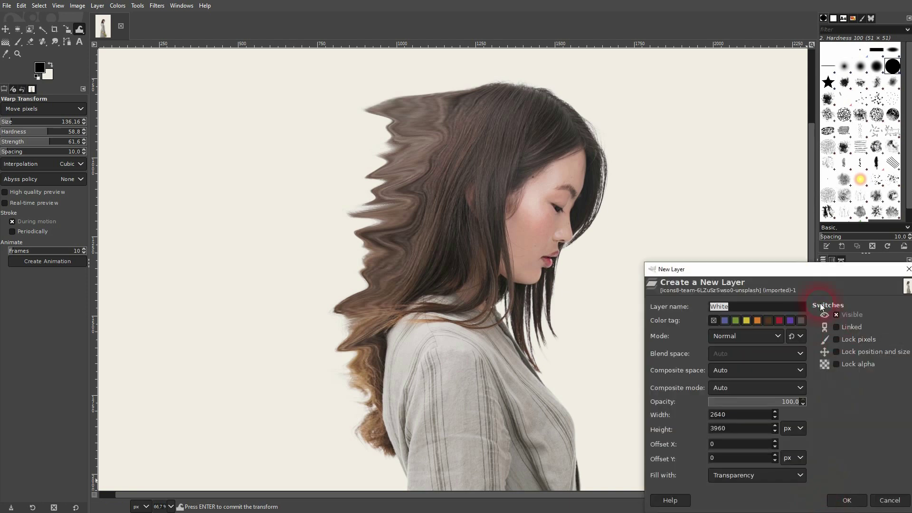
{"action": "left_click_drag", "start_coordinate": [830, 271], "coordinate": [692, 196]}
{"action": "left_click", "coordinate": [644, 395]}
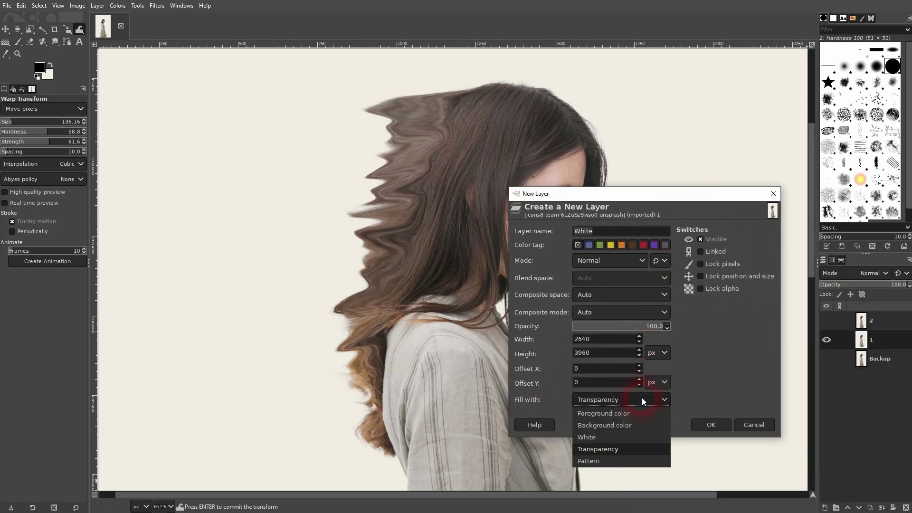
{"action": "left_click", "coordinate": [612, 448]}
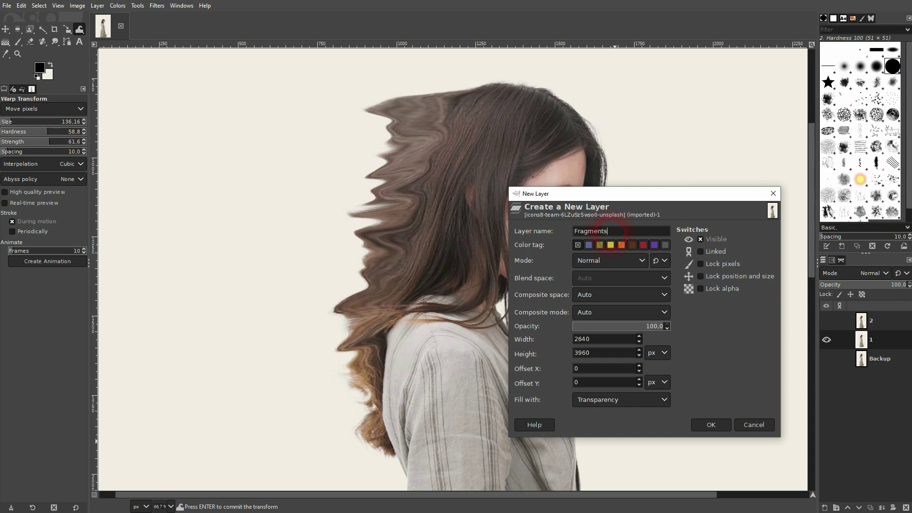
{"action": "left_click", "coordinate": [715, 425]}
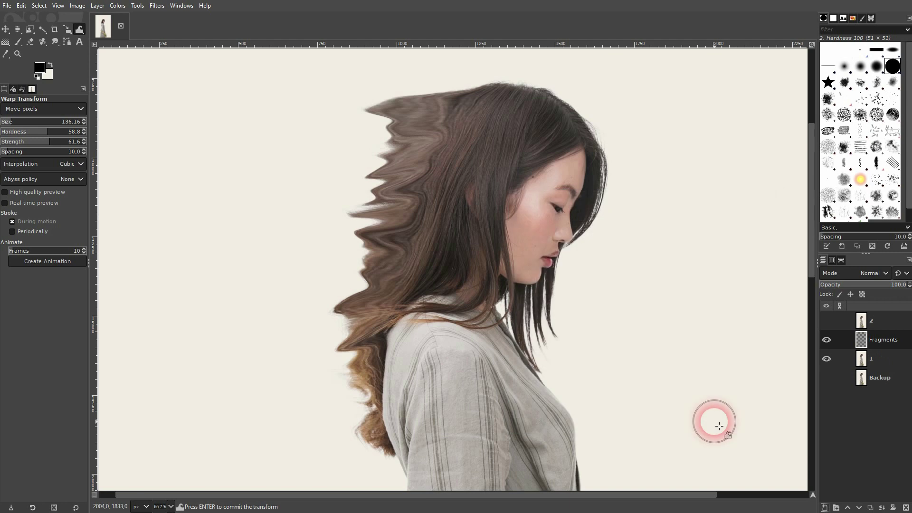
Step: Show the Fragments layer and sample the cream backdrop (f2eee3) as foreground over black, then return to the Paintbrush
{"action": "left_click", "coordinate": [826, 341]}
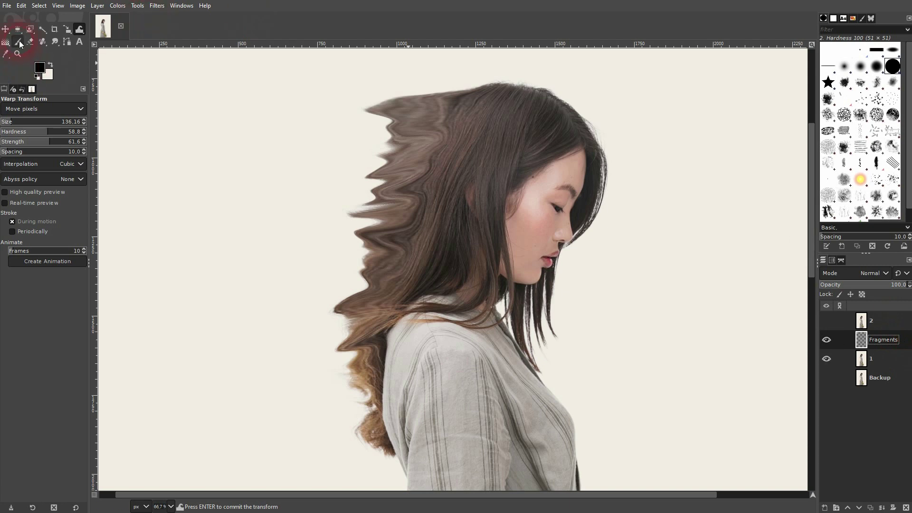
{"action": "left_click", "coordinate": [67, 48]}
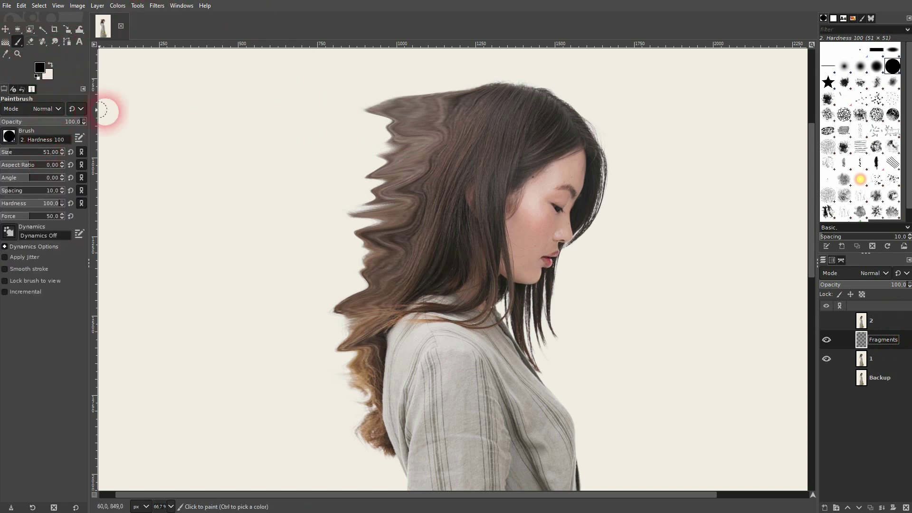
{"action": "left_click", "coordinate": [6, 54]}
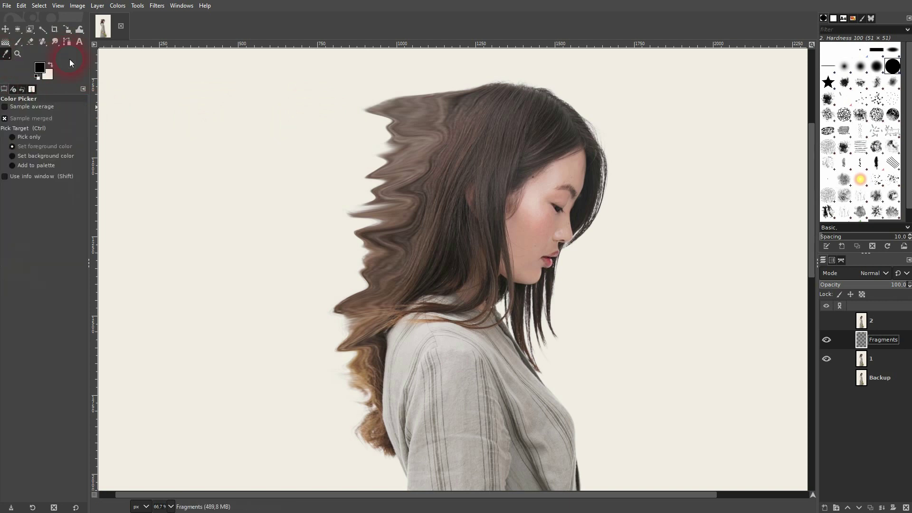
{"action": "left_click", "coordinate": [44, 69]}
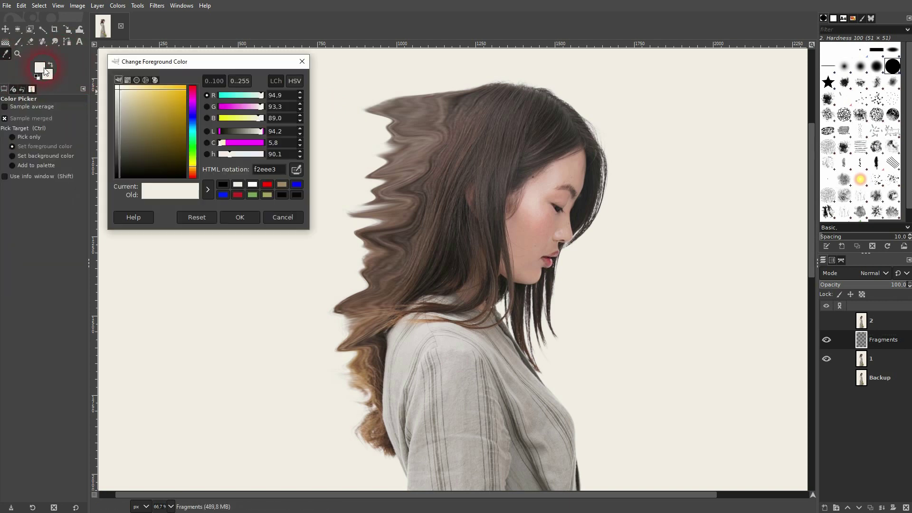
{"action": "left_click", "coordinate": [749, 242]}
{"action": "left_click", "coordinate": [240, 218]}
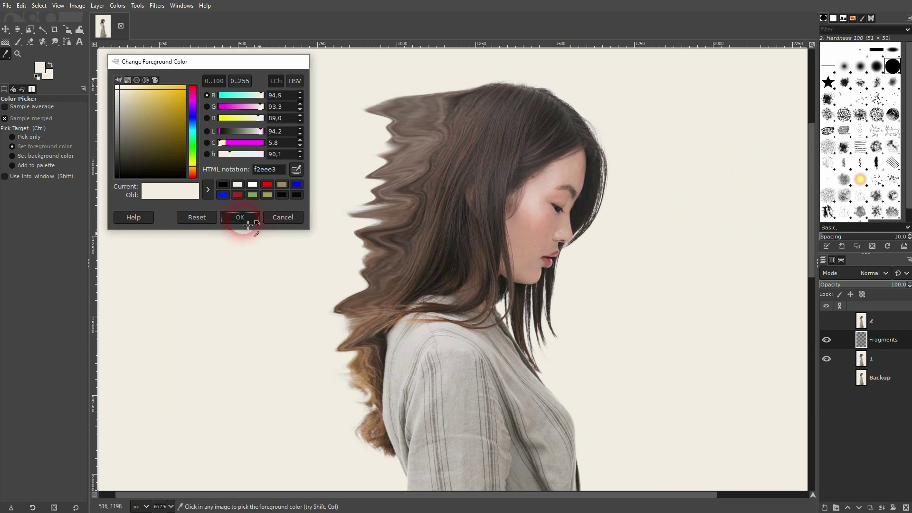
{"action": "left_click", "coordinate": [37, 77]}
{"action": "left_click", "coordinate": [51, 65]}
{"action": "left_click", "coordinate": [248, 88]}
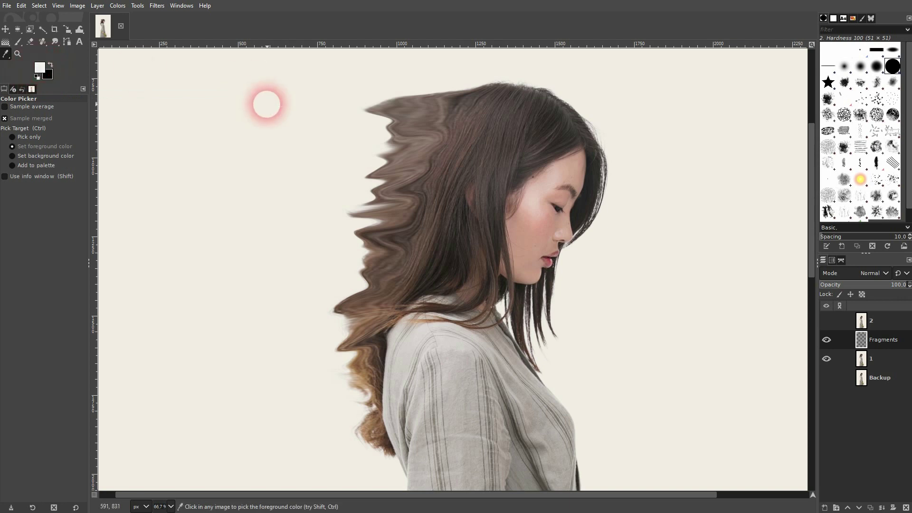
{"action": "left_click", "coordinate": [17, 40]}
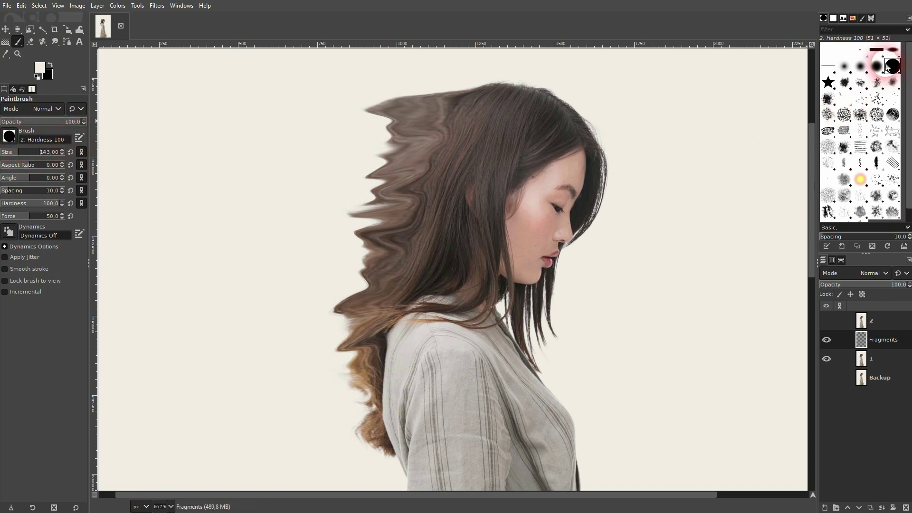
Step: Look through the dockable dialogs for the Brushes panel
{"action": "left_click", "coordinate": [864, 19]}
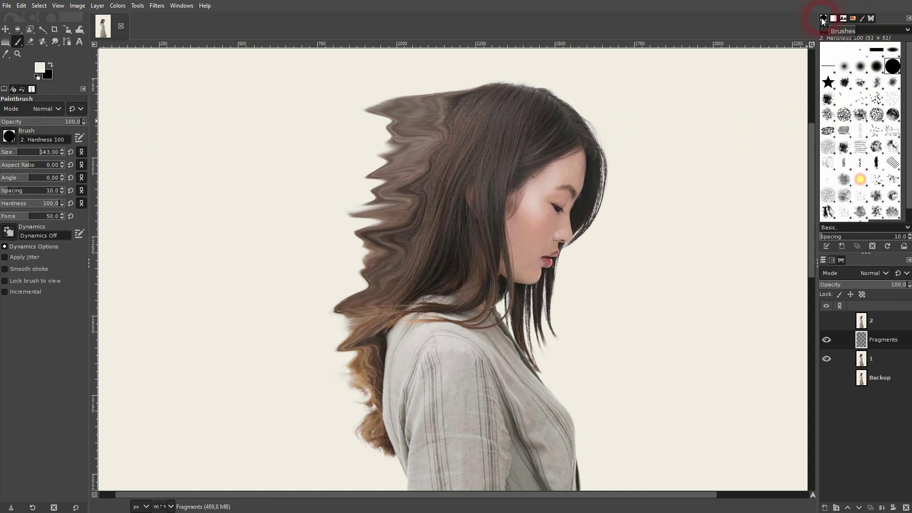
{"action": "left_click", "coordinate": [183, 7]}
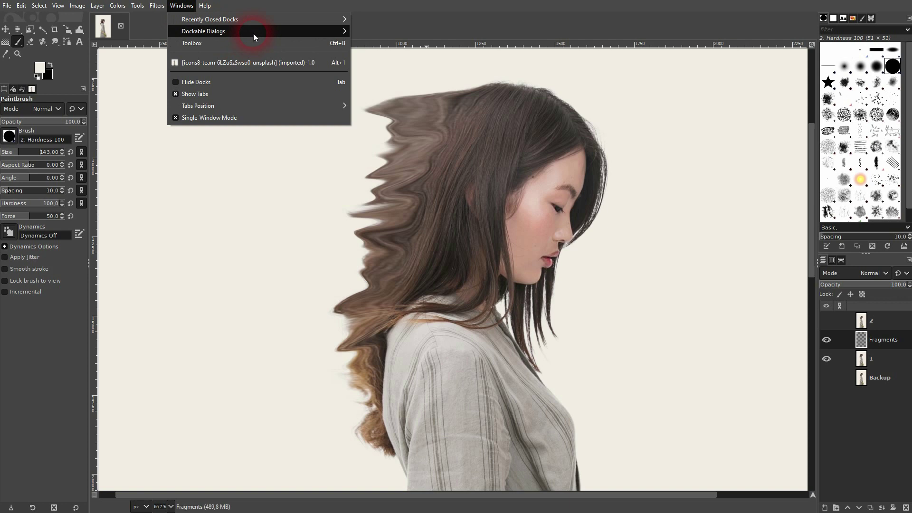
{"action": "mouse_move", "coordinate": [253, 34]}
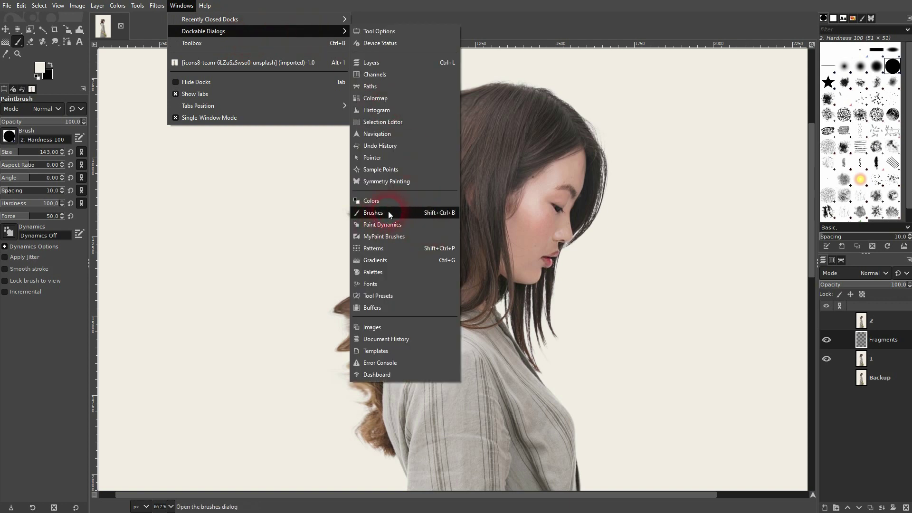
{"action": "left_click", "coordinate": [908, 100]}
Step: Compare Bristles 01–03, Splats 01 and Sponge 01 tips, settling on Splats 02
{"action": "left_click", "coordinate": [859, 99]}
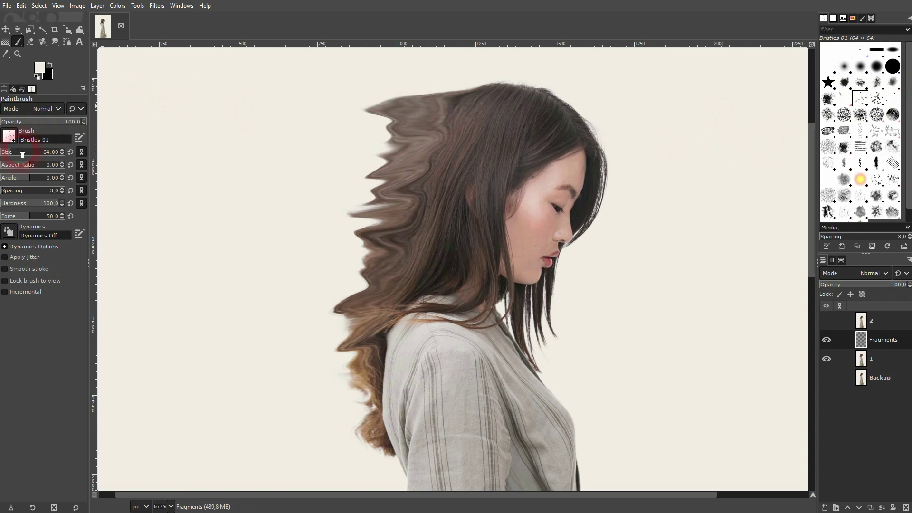
{"action": "left_click", "coordinate": [877, 102]}
{"action": "left_click", "coordinate": [892, 98]}
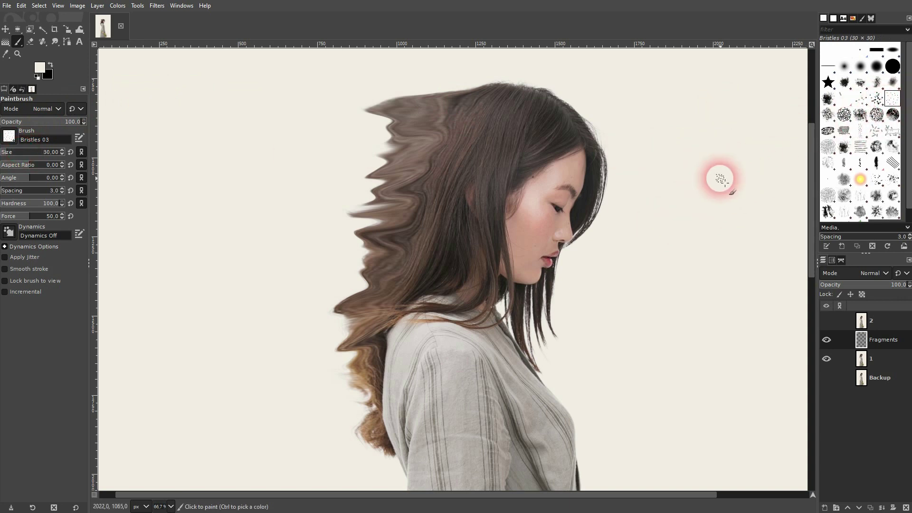
{"action": "scroll", "coordinate": [861, 163], "scroll_direction": "down", "scroll_amount": 1}
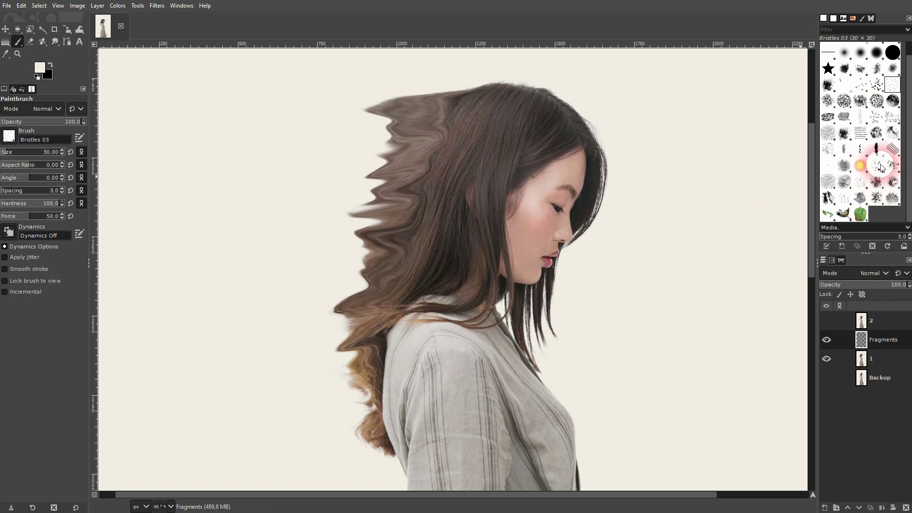
{"action": "left_click", "coordinate": [877, 171]}
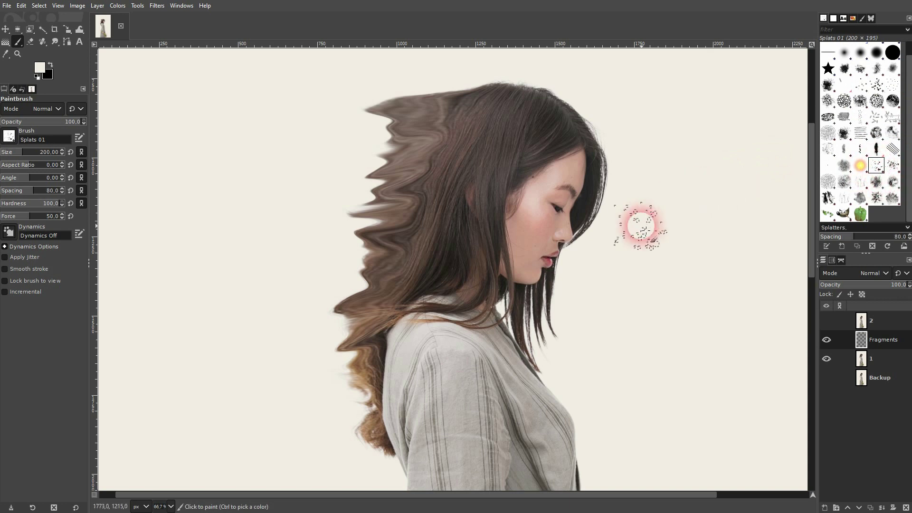
{"action": "left_click", "coordinate": [892, 165]}
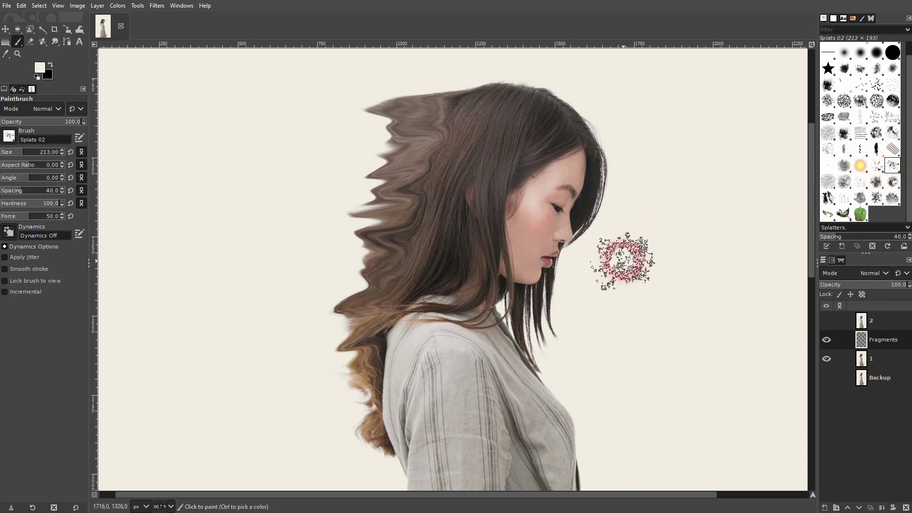
{"action": "left_click", "coordinate": [828, 181]}
{"action": "left_click", "coordinate": [893, 164]}
Step: Test and undo a Splats 02 dab, then set the brush size to 415
{"action": "left_click", "coordinate": [197, 123]}
{"action": "key", "text": "ctrl+z"}
{"action": "left_click", "coordinate": [35, 148]}
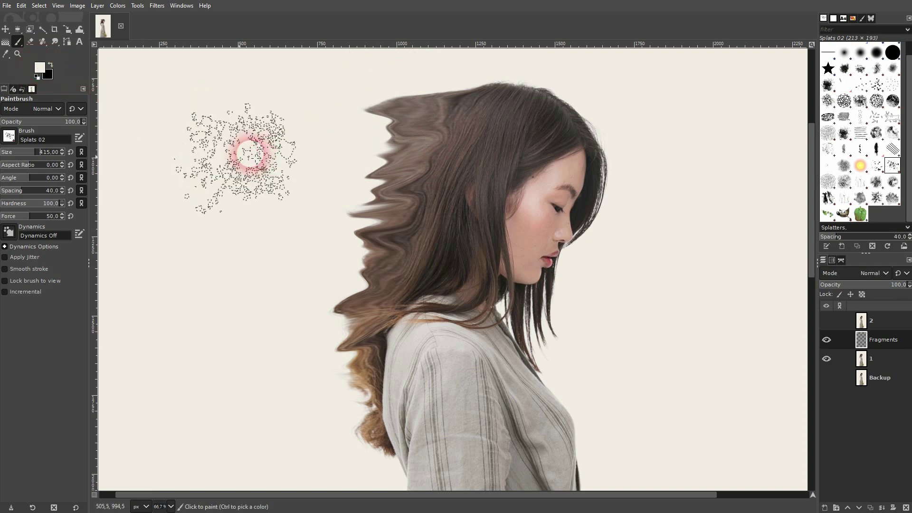
Step: Paint cream Splats 02 dabs over the warped hair, shrinking the brush to 120 for the edges
{"action": "left_click_drag", "start_coordinate": [397, 124], "coordinate": [417, 122]}
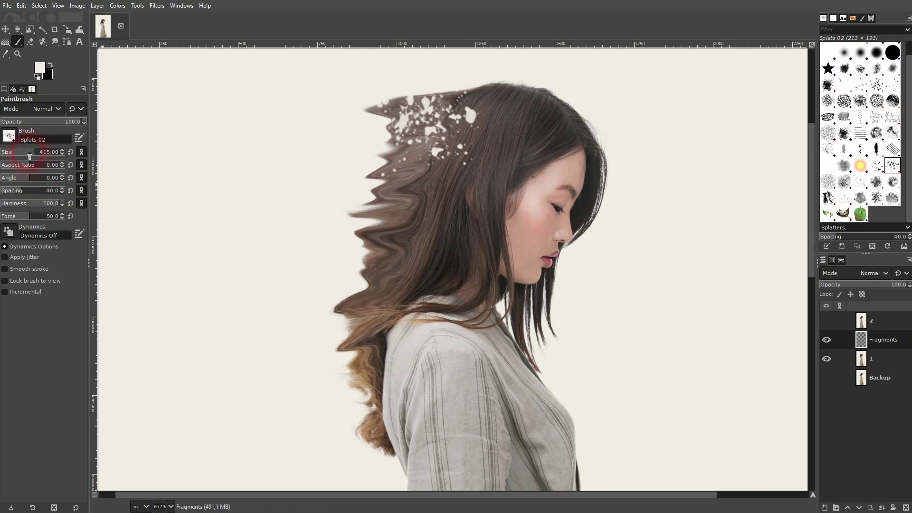
{"action": "mouse_move", "coordinate": [347, 101]}
{"action": "left_mouse_down"}
{"action": "mouse_move", "coordinate": [376, 102]}
{"action": "mouse_move", "coordinate": [356, 106]}
{"action": "left_mouse_up"}
{"action": "mouse_move", "coordinate": [353, 196]}
{"action": "left_mouse_down"}
{"action": "mouse_move", "coordinate": [391, 205]}
{"action": "mouse_move", "coordinate": [381, 201]}
{"action": "mouse_move", "coordinate": [373, 232]}
{"action": "mouse_move", "coordinate": [380, 181]}
{"action": "mouse_move", "coordinate": [407, 158]}
{"action": "mouse_move", "coordinate": [401, 172]}
{"action": "mouse_move", "coordinate": [428, 166]}
{"action": "mouse_move", "coordinate": [418, 184]}
{"action": "mouse_move", "coordinate": [438, 127]}
{"action": "mouse_move", "coordinate": [431, 108]}
{"action": "mouse_move", "coordinate": [434, 81]}
{"action": "left_mouse_up"}
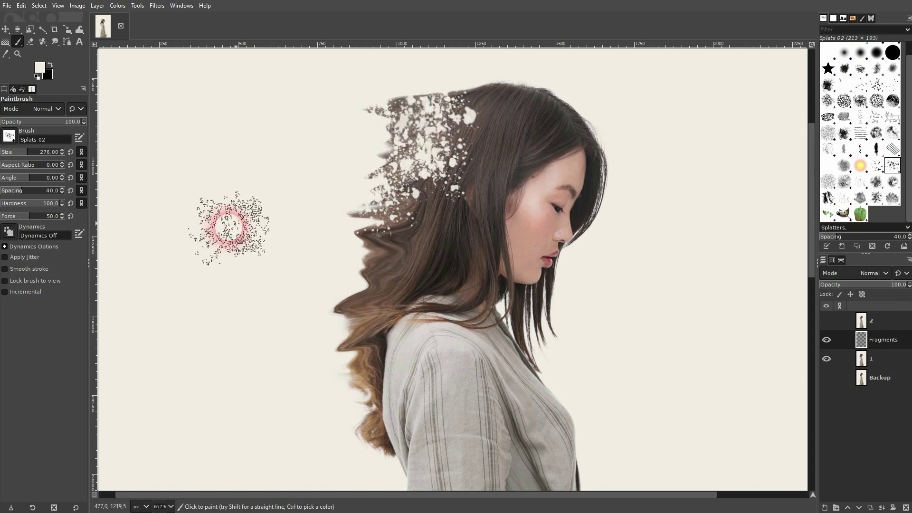
{"action": "left_click_drag", "start_coordinate": [19, 152], "coordinate": [17, 152]}
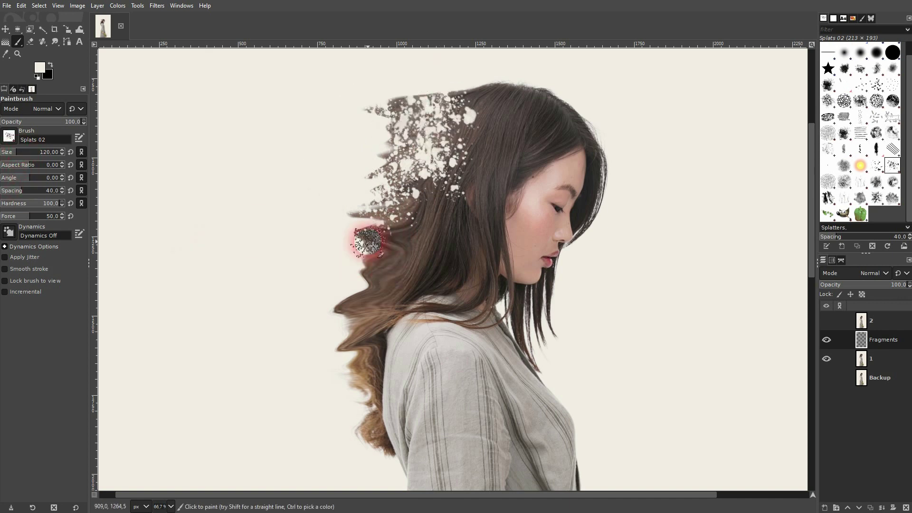
{"action": "mouse_move", "coordinate": [362, 228]}
{"action": "left_mouse_down"}
{"action": "mouse_move", "coordinate": [381, 224]}
{"action": "mouse_move", "coordinate": [343, 228]}
{"action": "mouse_move", "coordinate": [375, 213]}
{"action": "left_mouse_up"}
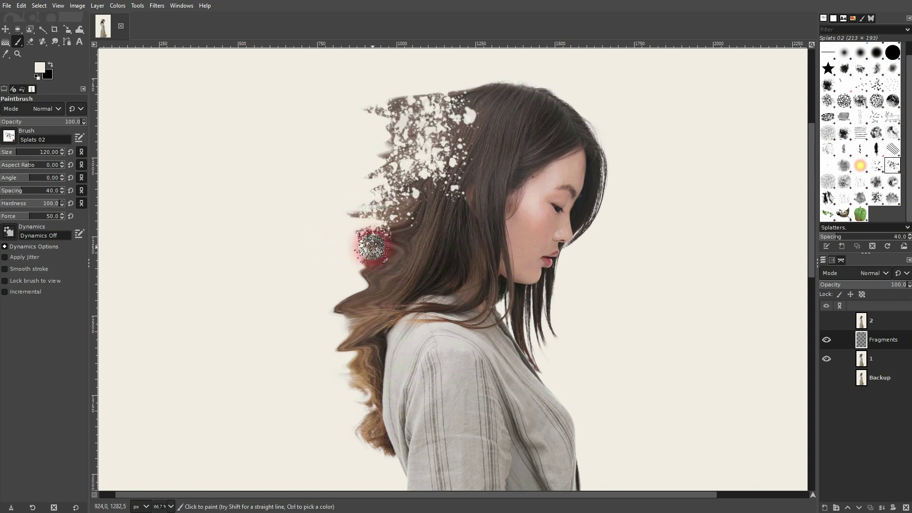
{"action": "mouse_move", "coordinate": [372, 259]}
{"action": "left_mouse_down"}
{"action": "mouse_move", "coordinate": [361, 293]}
{"action": "mouse_move", "coordinate": [342, 314]}
{"action": "mouse_move", "coordinate": [362, 345]}
{"action": "mouse_move", "coordinate": [345, 377]}
{"action": "mouse_move", "coordinate": [359, 385]}
{"action": "mouse_move", "coordinate": [370, 448]}
{"action": "mouse_move", "coordinate": [362, 444]}
{"action": "mouse_move", "coordinate": [357, 427]}
{"action": "mouse_move", "coordinate": [381, 454]}
{"action": "mouse_move", "coordinate": [357, 370]}
{"action": "mouse_move", "coordinate": [348, 372]}
{"action": "mouse_move", "coordinate": [350, 340]}
{"action": "mouse_move", "coordinate": [342, 347]}
{"action": "mouse_move", "coordinate": [369, 307]}
{"action": "mouse_move", "coordinate": [343, 342]}
{"action": "mouse_move", "coordinate": [370, 316]}
{"action": "mouse_move", "coordinate": [355, 291]}
{"action": "mouse_move", "coordinate": [405, 269]}
{"action": "mouse_move", "coordinate": [385, 286]}
{"action": "mouse_move", "coordinate": [398, 262]}
{"action": "mouse_move", "coordinate": [355, 282]}
{"action": "mouse_move", "coordinate": [397, 245]}
{"action": "mouse_move", "coordinate": [368, 247]}
{"action": "mouse_move", "coordinate": [399, 229]}
{"action": "mouse_move", "coordinate": [319, 249]}
{"action": "mouse_move", "coordinate": [363, 237]}
{"action": "mouse_move", "coordinate": [343, 250]}
{"action": "mouse_move", "coordinate": [378, 265]}
{"action": "mouse_move", "coordinate": [366, 262]}
{"action": "mouse_move", "coordinate": [417, 228]}
{"action": "mouse_move", "coordinate": [372, 229]}
{"action": "mouse_move", "coordinate": [404, 219]}
{"action": "mouse_move", "coordinate": [386, 209]}
{"action": "mouse_move", "coordinate": [430, 204]}
{"action": "mouse_move", "coordinate": [364, 212]}
{"action": "mouse_move", "coordinate": [414, 191]}
{"action": "mouse_move", "coordinate": [359, 207]}
{"action": "mouse_move", "coordinate": [372, 210]}
{"action": "mouse_move", "coordinate": [437, 145]}
{"action": "mouse_move", "coordinate": [433, 134]}
{"action": "mouse_move", "coordinate": [470, 92]}
{"action": "mouse_move", "coordinate": [451, 96]}
{"action": "mouse_move", "coordinate": [464, 107]}
{"action": "mouse_move", "coordinate": [395, 90]}
{"action": "mouse_move", "coordinate": [416, 105]}
{"action": "mouse_move", "coordinate": [365, 95]}
{"action": "mouse_move", "coordinate": [506, 101]}
{"action": "mouse_move", "coordinate": [453, 89]}
{"action": "mouse_move", "coordinate": [476, 93]}
{"action": "mouse_move", "coordinate": [473, 114]}
{"action": "mouse_move", "coordinate": [457, 118]}
{"action": "mouse_move", "coordinate": [461, 137]}
{"action": "mouse_move", "coordinate": [479, 117]}
{"action": "mouse_move", "coordinate": [435, 159]}
{"action": "mouse_move", "coordinate": [431, 192]}
{"action": "left_mouse_up"}
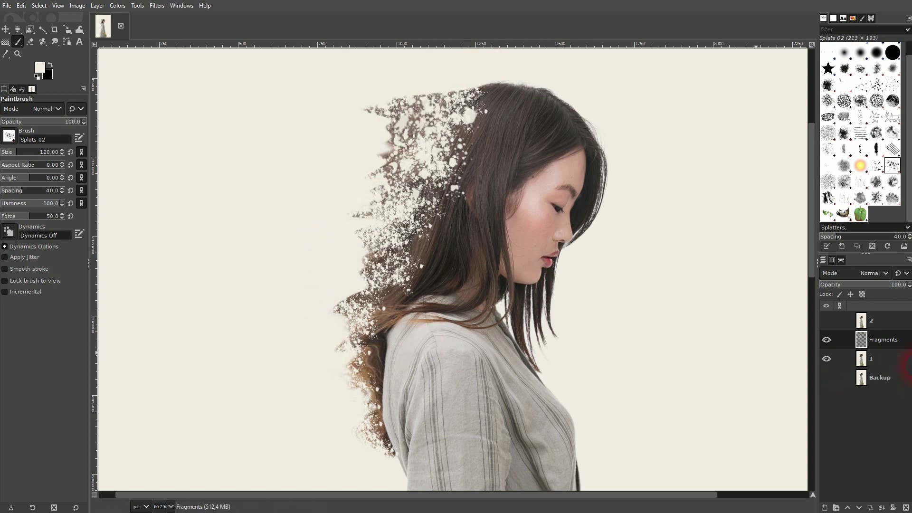
Step: Show layer 2, add a fully opaque white layer mask, and make black the paint colour
{"action": "left_click", "coordinate": [825, 326]}
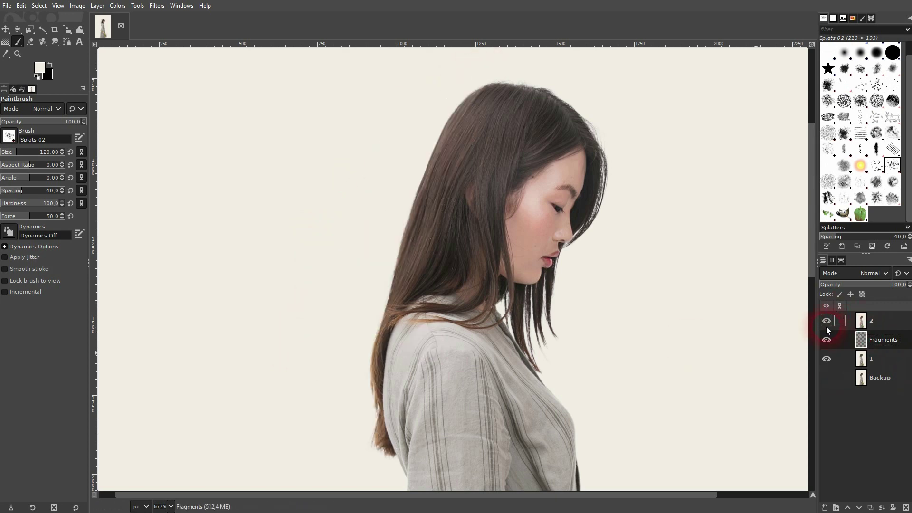
{"action": "left_click", "coordinate": [876, 319]}
{"action": "right_click", "coordinate": [877, 318]}
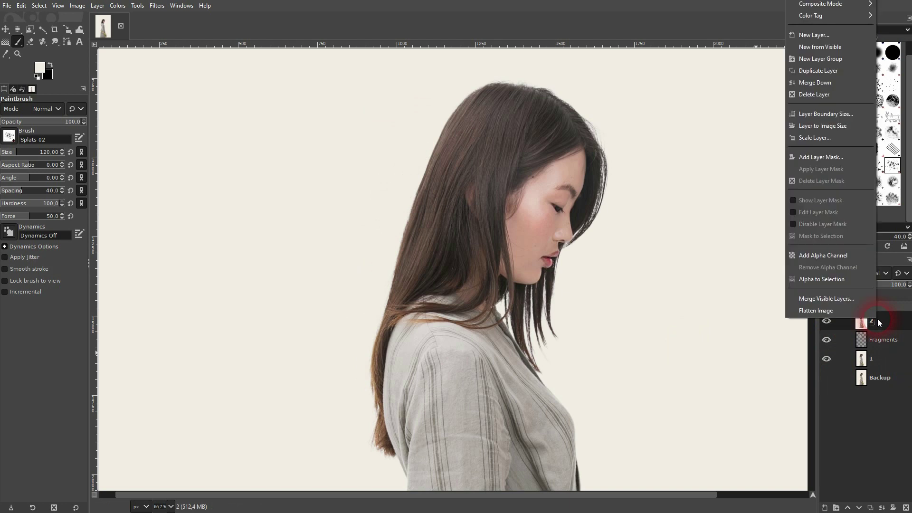
{"action": "left_click", "coordinate": [821, 157]}
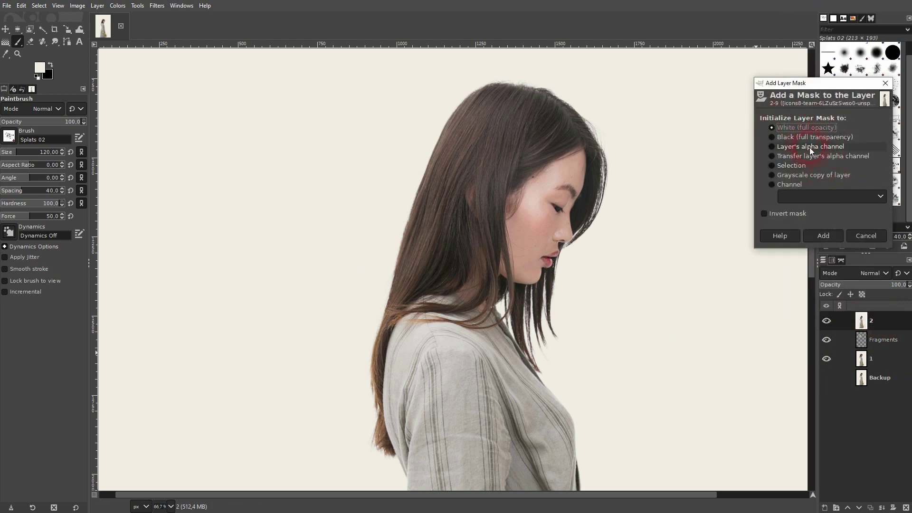
{"action": "left_click", "coordinate": [831, 234]}
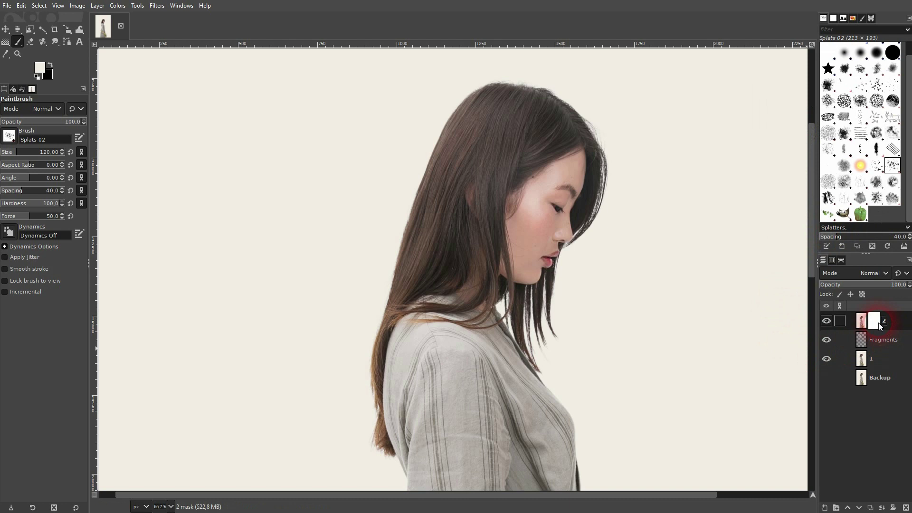
{"action": "left_click", "coordinate": [85, 63]}
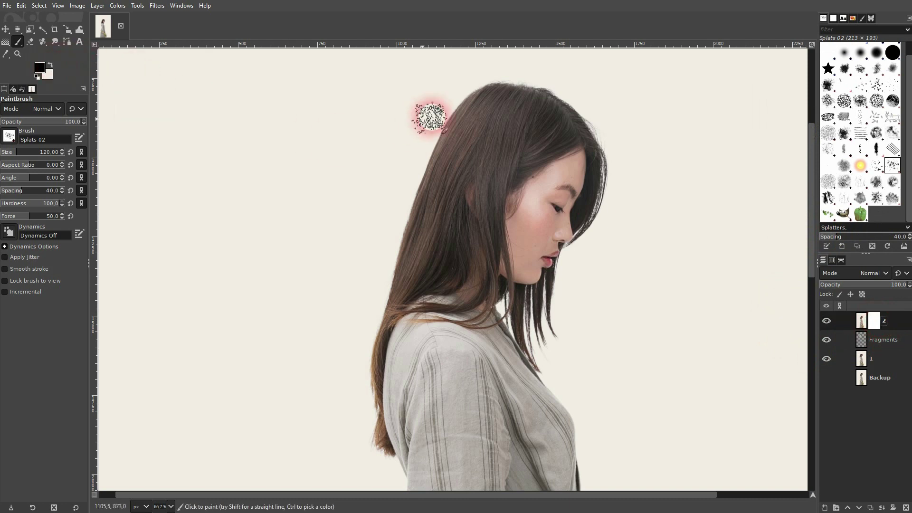
Step: Paint black splats on the mask to dissolve the back hair edge down to the shoulder
{"action": "mouse_move", "coordinate": [465, 117]}
{"action": "left_mouse_down"}
{"action": "mouse_move", "coordinate": [506, 90]}
{"action": "mouse_move", "coordinate": [455, 95]}
{"action": "mouse_move", "coordinate": [439, 119]}
{"action": "mouse_move", "coordinate": [449, 97]}
{"action": "mouse_move", "coordinate": [420, 142]}
{"action": "mouse_move", "coordinate": [456, 126]}
{"action": "mouse_move", "coordinate": [482, 101]}
{"action": "mouse_move", "coordinate": [449, 101]}
{"action": "mouse_move", "coordinate": [483, 91]}
{"action": "mouse_move", "coordinate": [422, 98]}
{"action": "mouse_move", "coordinate": [469, 84]}
{"action": "mouse_move", "coordinate": [422, 102]}
{"action": "mouse_move", "coordinate": [442, 124]}
{"action": "mouse_move", "coordinate": [405, 139]}
{"action": "mouse_move", "coordinate": [450, 143]}
{"action": "mouse_move", "coordinate": [380, 192]}
{"action": "mouse_move", "coordinate": [428, 192]}
{"action": "mouse_move", "coordinate": [412, 189]}
{"action": "mouse_move", "coordinate": [423, 164]}
{"action": "mouse_move", "coordinate": [413, 165]}
{"action": "mouse_move", "coordinate": [446, 149]}
{"action": "mouse_move", "coordinate": [421, 155]}
{"action": "mouse_move", "coordinate": [448, 160]}
{"action": "mouse_move", "coordinate": [433, 144]}
{"action": "mouse_move", "coordinate": [451, 136]}
{"action": "mouse_move", "coordinate": [423, 142]}
{"action": "mouse_move", "coordinate": [442, 129]}
{"action": "mouse_move", "coordinate": [419, 157]}
{"action": "mouse_move", "coordinate": [443, 138]}
{"action": "mouse_move", "coordinate": [434, 164]}
{"action": "left_mouse_up"}
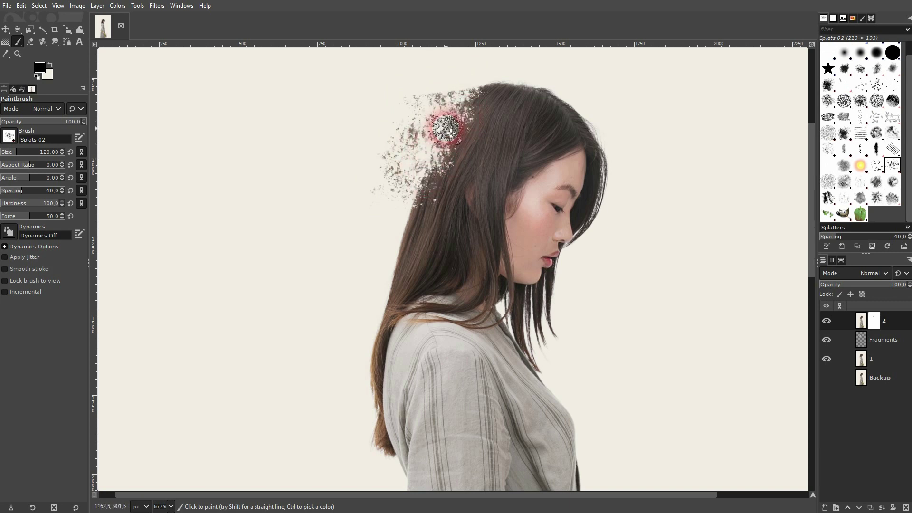
{"action": "mouse_move", "coordinate": [460, 121]}
{"action": "left_mouse_down"}
{"action": "mouse_move", "coordinate": [439, 133]}
{"action": "mouse_move", "coordinate": [501, 72]}
{"action": "mouse_move", "coordinate": [467, 85]}
{"action": "mouse_move", "coordinate": [489, 89]}
{"action": "mouse_move", "coordinate": [443, 90]}
{"action": "mouse_move", "coordinate": [459, 154]}
{"action": "mouse_move", "coordinate": [446, 192]}
{"action": "mouse_move", "coordinate": [435, 194]}
{"action": "mouse_move", "coordinate": [428, 179]}
{"action": "mouse_move", "coordinate": [441, 177]}
{"action": "mouse_move", "coordinate": [396, 206]}
{"action": "mouse_move", "coordinate": [427, 201]}
{"action": "mouse_move", "coordinate": [407, 230]}
{"action": "mouse_move", "coordinate": [419, 216]}
{"action": "mouse_move", "coordinate": [431, 221]}
{"action": "mouse_move", "coordinate": [384, 247]}
{"action": "mouse_move", "coordinate": [419, 243]}
{"action": "mouse_move", "coordinate": [391, 269]}
{"action": "mouse_move", "coordinate": [404, 273]}
{"action": "mouse_move", "coordinate": [383, 296]}
{"action": "left_mouse_up"}
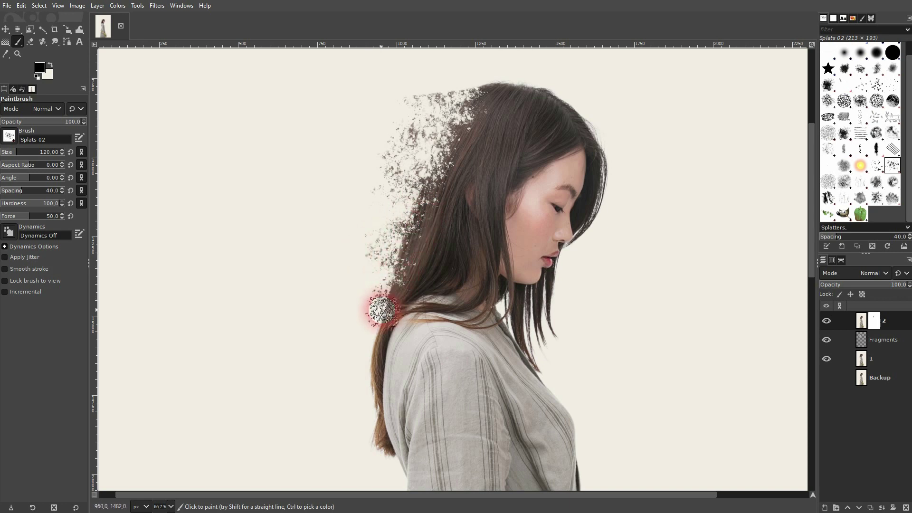
{"action": "mouse_move", "coordinate": [386, 332]}
{"action": "left_mouse_down"}
{"action": "mouse_move", "coordinate": [361, 374]}
{"action": "mouse_move", "coordinate": [370, 445]}
{"action": "mouse_move", "coordinate": [367, 373]}
{"action": "mouse_move", "coordinate": [340, 306]}
{"action": "mouse_move", "coordinate": [371, 316]}
{"action": "mouse_move", "coordinate": [376, 302]}
{"action": "mouse_move", "coordinate": [464, 286]}
{"action": "left_mouse_up"}
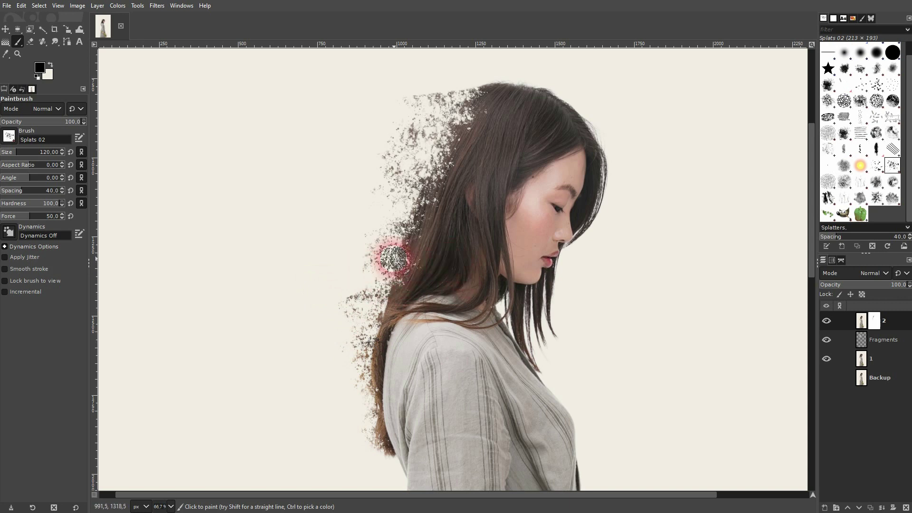
{"action": "mouse_move", "coordinate": [398, 262]}
{"action": "left_mouse_down"}
{"action": "mouse_move", "coordinate": [379, 260]}
{"action": "mouse_move", "coordinate": [419, 249]}
{"action": "mouse_move", "coordinate": [382, 259]}
{"action": "mouse_move", "coordinate": [413, 258]}
{"action": "left_mouse_up"}
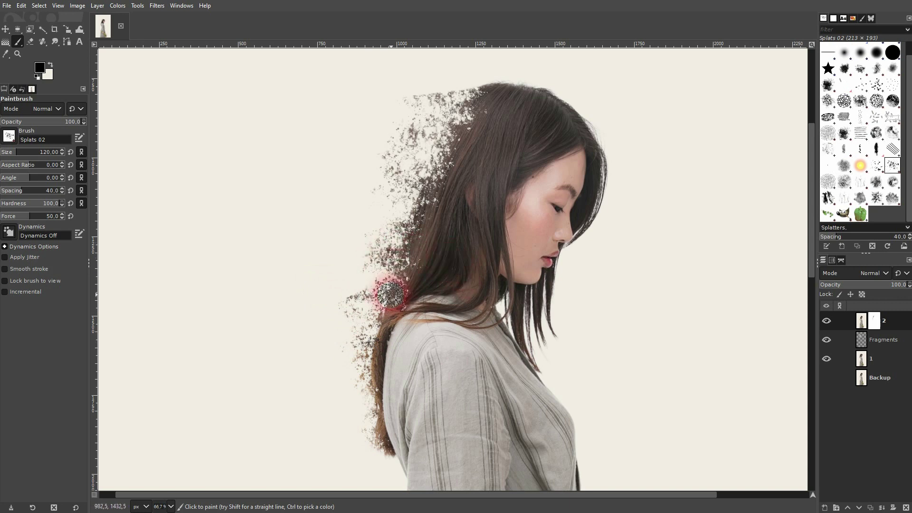
{"action": "mouse_move", "coordinate": [382, 307]}
{"action": "left_mouse_down"}
{"action": "mouse_move", "coordinate": [387, 301]}
{"action": "mouse_move", "coordinate": [363, 319]}
{"action": "mouse_move", "coordinate": [366, 332]}
{"action": "mouse_move", "coordinate": [383, 336]}
{"action": "mouse_move", "coordinate": [371, 285]}
{"action": "left_mouse_up"}
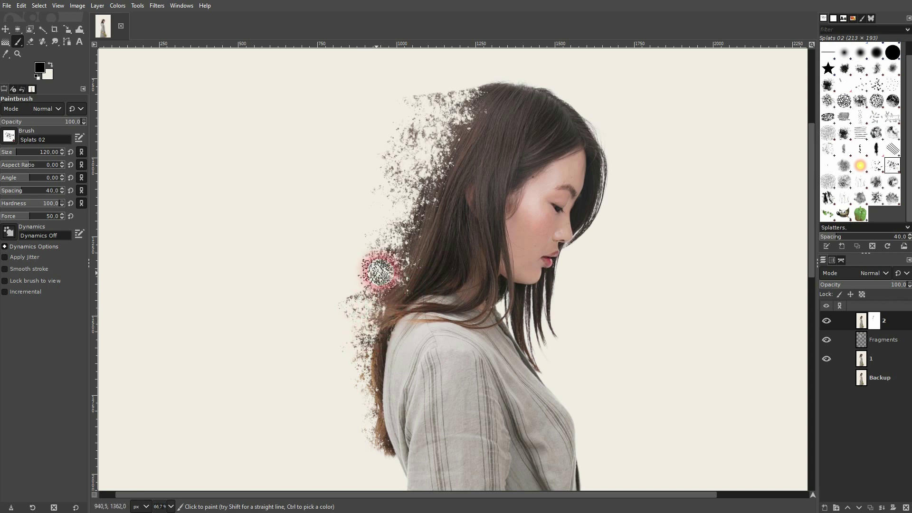
{"action": "mouse_move", "coordinate": [416, 235]}
{"action": "left_mouse_down"}
{"action": "mouse_move", "coordinate": [384, 212]}
{"action": "mouse_move", "coordinate": [426, 224]}
{"action": "mouse_move", "coordinate": [362, 197]}
{"action": "left_mouse_up"}
Step: Finish masking the lower hair edge, then hide layer 2 and Fragments and warp layer 1's hair tips further left
{"action": "left_click", "coordinate": [577, 292]}
{"action": "mouse_move", "coordinate": [577, 292]}
{"action": "left_mouse_down"}
{"action": "mouse_move", "coordinate": [549, 261]}
{"action": "mouse_move", "coordinate": [350, 342]}
{"action": "mouse_move", "coordinate": [357, 432]}
{"action": "mouse_move", "coordinate": [393, 471]}
{"action": "mouse_move", "coordinate": [608, 405]}
{"action": "mouse_move", "coordinate": [453, 190]}
{"action": "left_mouse_up"}
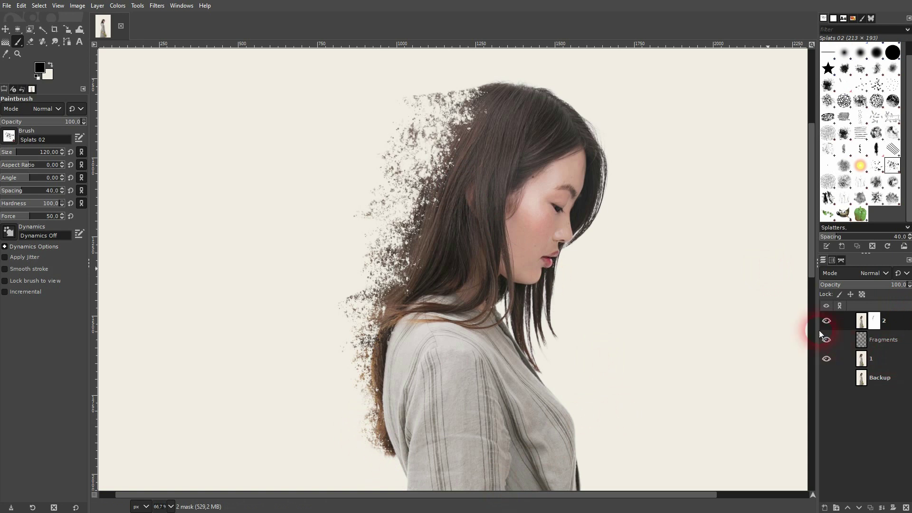
{"action": "left_click_drag", "start_coordinate": [826, 321], "coordinate": [794, 354]}
{"action": "left_click", "coordinate": [868, 363]}
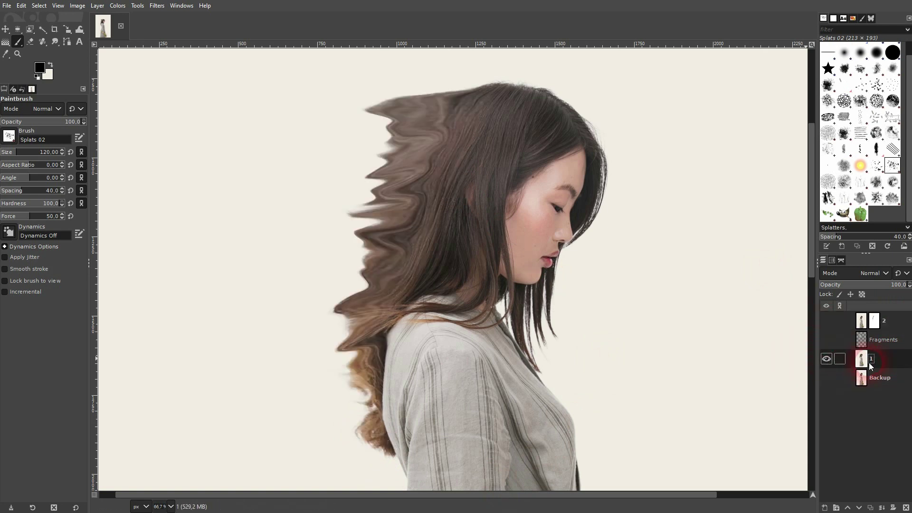
{"action": "left_click", "coordinate": [78, 32]}
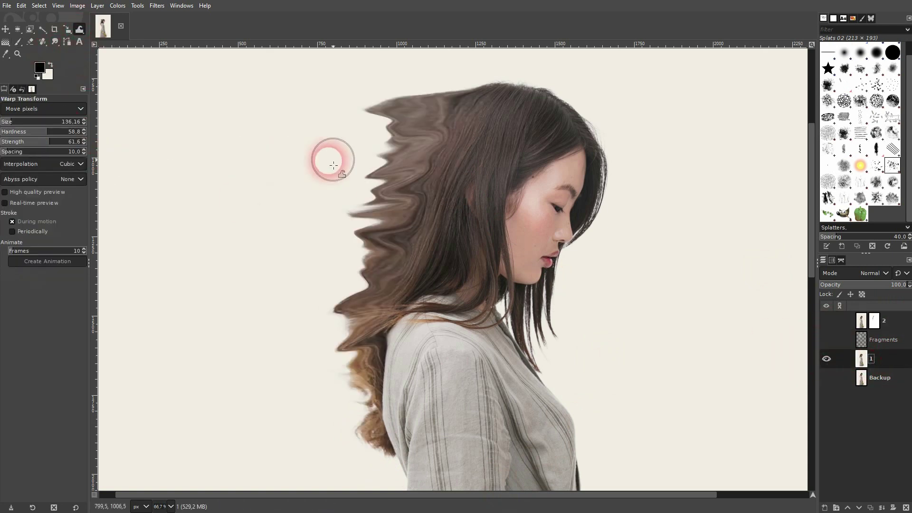
{"action": "mouse_move", "coordinate": [342, 155]}
{"action": "left_mouse_down"}
{"action": "mouse_move", "coordinate": [377, 203]}
{"action": "mouse_move", "coordinate": [321, 220]}
{"action": "mouse_move", "coordinate": [349, 242]}
{"action": "mouse_move", "coordinate": [332, 256]}
{"action": "mouse_move", "coordinate": [369, 264]}
{"action": "mouse_move", "coordinate": [338, 301]}
{"action": "mouse_move", "coordinate": [291, 248]}
{"action": "left_mouse_up"}
Step: Show Fragments again and paint dark splatter at the left hair tip
{"action": "left_click", "coordinate": [827, 340]}
{"action": "left_click", "coordinate": [42, 58]}
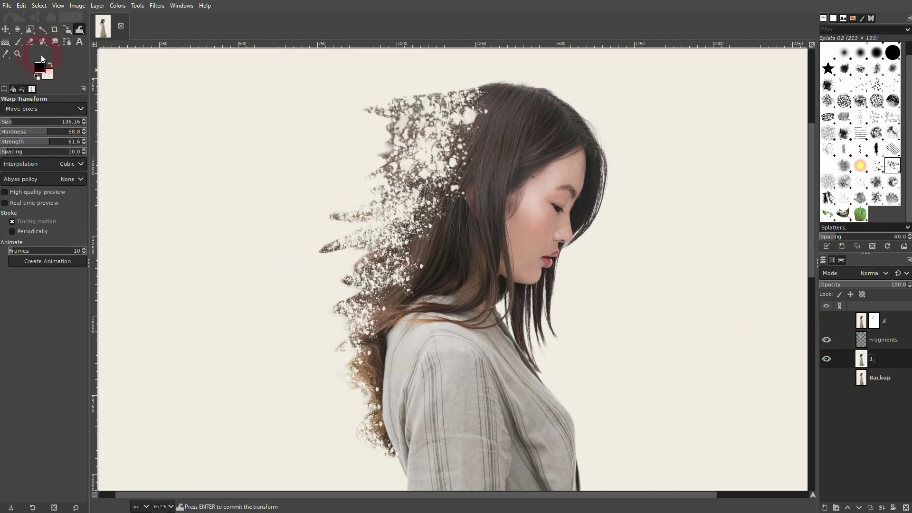
{"action": "left_click", "coordinate": [17, 43]}
{"action": "mouse_move", "coordinate": [375, 211]}
{"action": "left_mouse_down"}
{"action": "mouse_move", "coordinate": [319, 259]}
{"action": "mouse_move", "coordinate": [333, 278]}
{"action": "mouse_move", "coordinate": [398, 296]}
{"action": "left_mouse_up"}
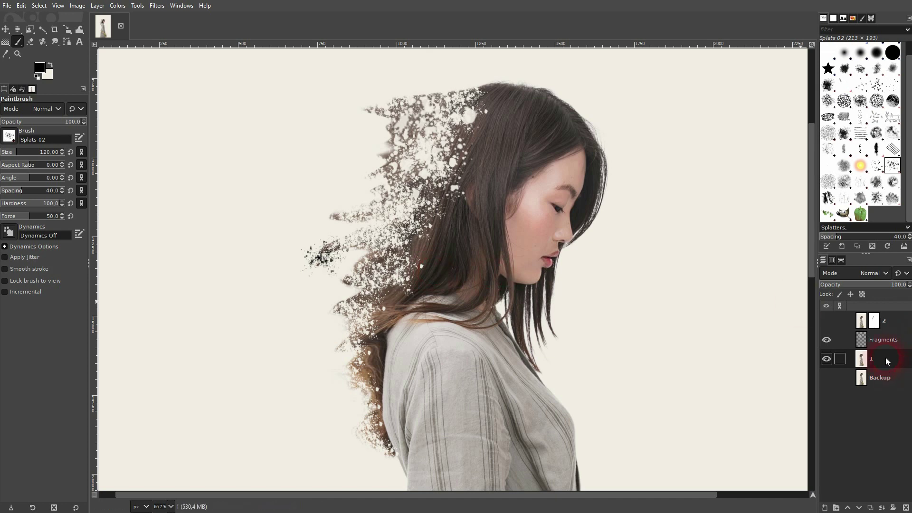
Step: On the Fragments layer, dab cream splatter over the left hair spike and stray dark splats
{"action": "left_click", "coordinate": [882, 340]}
{"action": "mouse_move", "coordinate": [357, 253]}
{"action": "left_mouse_down"}
{"action": "mouse_move", "coordinate": [326, 255]}
{"action": "mouse_move", "coordinate": [377, 261]}
{"action": "mouse_move", "coordinate": [336, 275]}
{"action": "mouse_move", "coordinate": [346, 244]}
{"action": "mouse_move", "coordinate": [321, 258]}
{"action": "mouse_move", "coordinate": [350, 246]}
{"action": "mouse_move", "coordinate": [319, 255]}
{"action": "mouse_move", "coordinate": [382, 285]}
{"action": "left_mouse_up"}
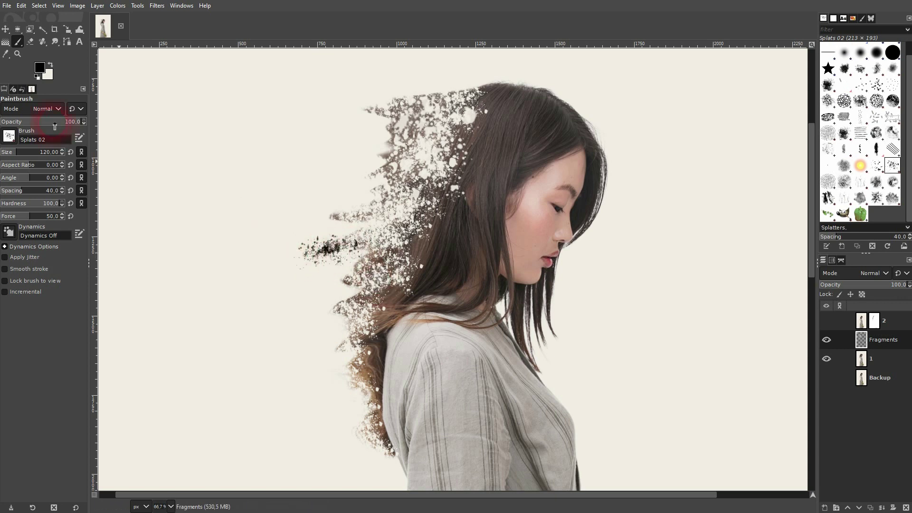
{"action": "left_click", "coordinate": [50, 65]}
{"action": "mouse_move", "coordinate": [250, 189]}
{"action": "left_mouse_down"}
{"action": "mouse_move", "coordinate": [354, 283]}
{"action": "mouse_move", "coordinate": [326, 249]}
{"action": "mouse_move", "coordinate": [296, 259]}
{"action": "mouse_move", "coordinate": [321, 263]}
{"action": "mouse_move", "coordinate": [340, 249]}
{"action": "mouse_move", "coordinate": [302, 267]}
{"action": "mouse_move", "coordinate": [356, 232]}
{"action": "mouse_move", "coordinate": [330, 225]}
{"action": "mouse_move", "coordinate": [335, 212]}
{"action": "mouse_move", "coordinate": [351, 216]}
{"action": "mouse_move", "coordinate": [300, 226]}
{"action": "mouse_move", "coordinate": [380, 270]}
{"action": "mouse_move", "coordinate": [323, 301]}
{"action": "mouse_move", "coordinate": [361, 282]}
{"action": "mouse_move", "coordinate": [333, 287]}
{"action": "mouse_move", "coordinate": [367, 262]}
{"action": "mouse_move", "coordinate": [350, 294]}
{"action": "mouse_move", "coordinate": [374, 296]}
{"action": "mouse_move", "coordinate": [335, 315]}
{"action": "left_mouse_up"}
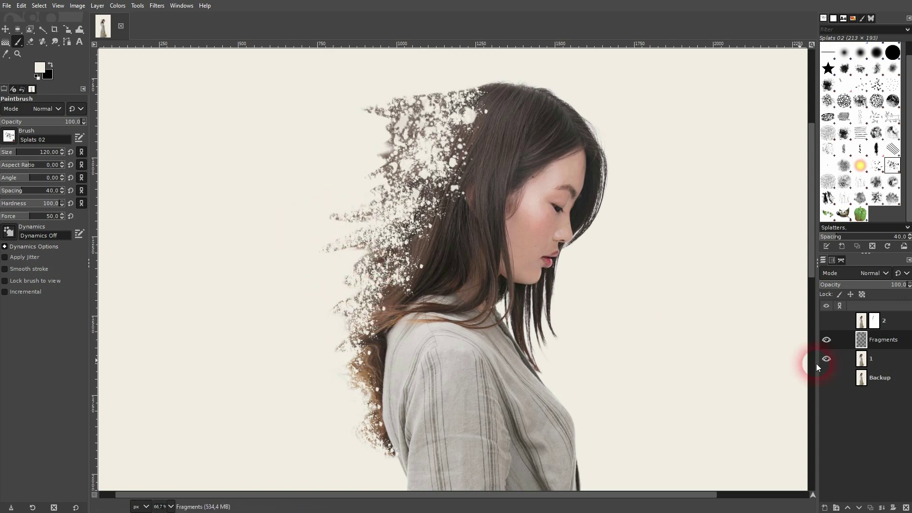
Step: Show layer 2 and paint black Splats 02 dabs on its mask along the back and upper hair edge
{"action": "left_click", "coordinate": [826, 321]}
{"action": "left_click", "coordinate": [878, 324]}
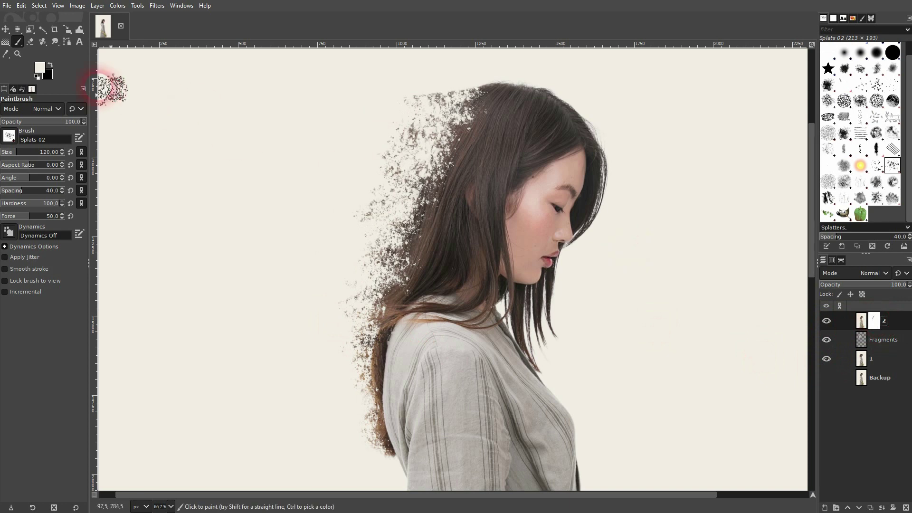
{"action": "left_click", "coordinate": [54, 65]}
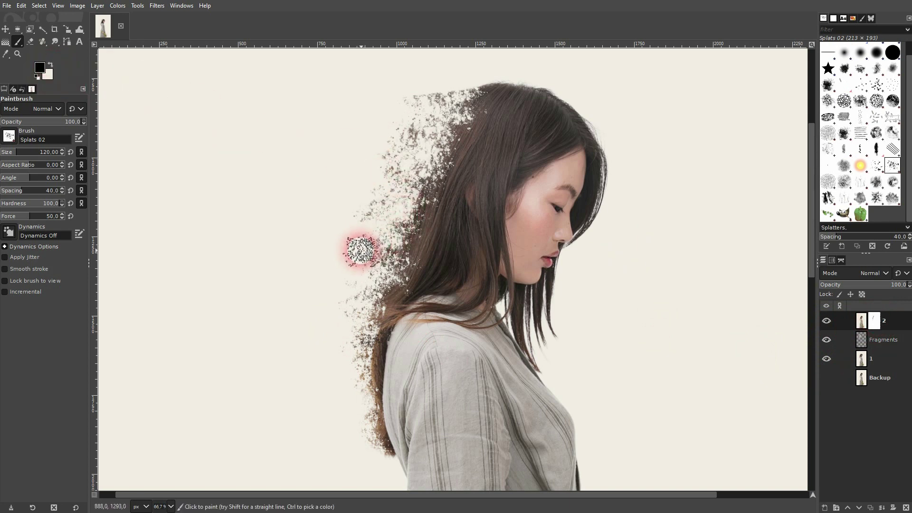
{"action": "mouse_move", "coordinate": [347, 239]}
{"action": "left_mouse_down"}
{"action": "mouse_move", "coordinate": [313, 251]}
{"action": "mouse_move", "coordinate": [359, 257]}
{"action": "mouse_move", "coordinate": [309, 295]}
{"action": "mouse_move", "coordinate": [356, 262]}
{"action": "mouse_move", "coordinate": [300, 301]}
{"action": "mouse_move", "coordinate": [347, 276]}
{"action": "mouse_move", "coordinate": [332, 297]}
{"action": "mouse_move", "coordinate": [367, 273]}
{"action": "mouse_move", "coordinate": [301, 308]}
{"action": "mouse_move", "coordinate": [368, 266]}
{"action": "mouse_move", "coordinate": [349, 227]}
{"action": "left_mouse_up"}
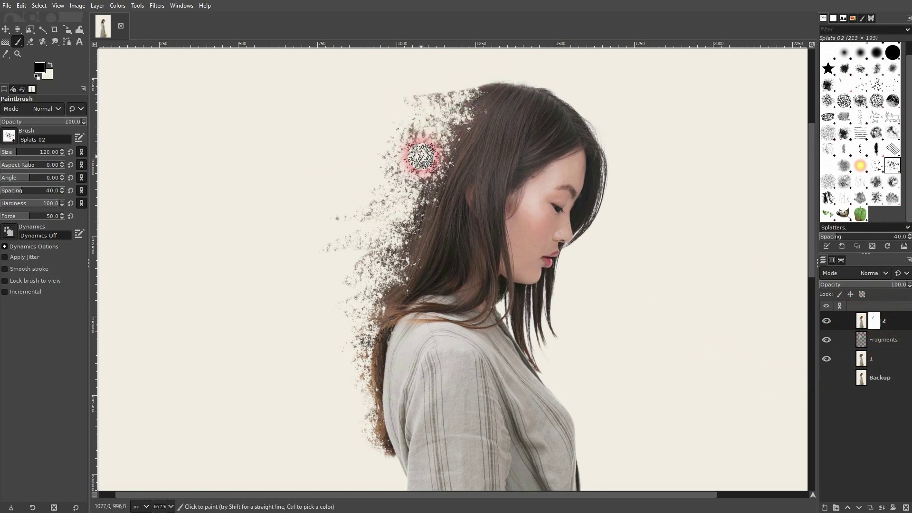
{"action": "mouse_move", "coordinate": [413, 158]}
{"action": "left_mouse_down"}
{"action": "mouse_move", "coordinate": [397, 158]}
{"action": "mouse_move", "coordinate": [417, 167]}
{"action": "mouse_move", "coordinate": [429, 149]}
{"action": "left_mouse_up"}
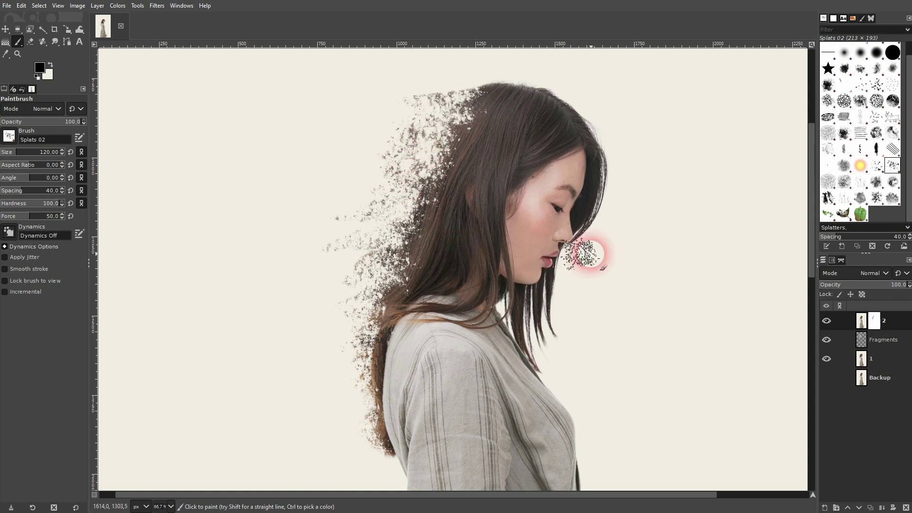